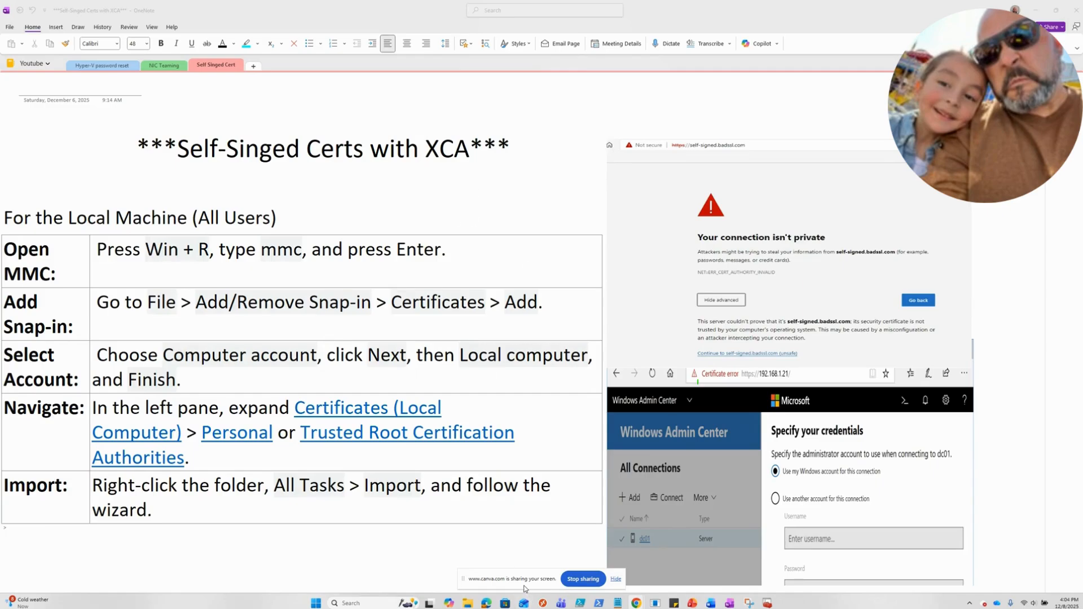
- Search for xca, launch XCA, and unlock its database with the password
click(385, 603)
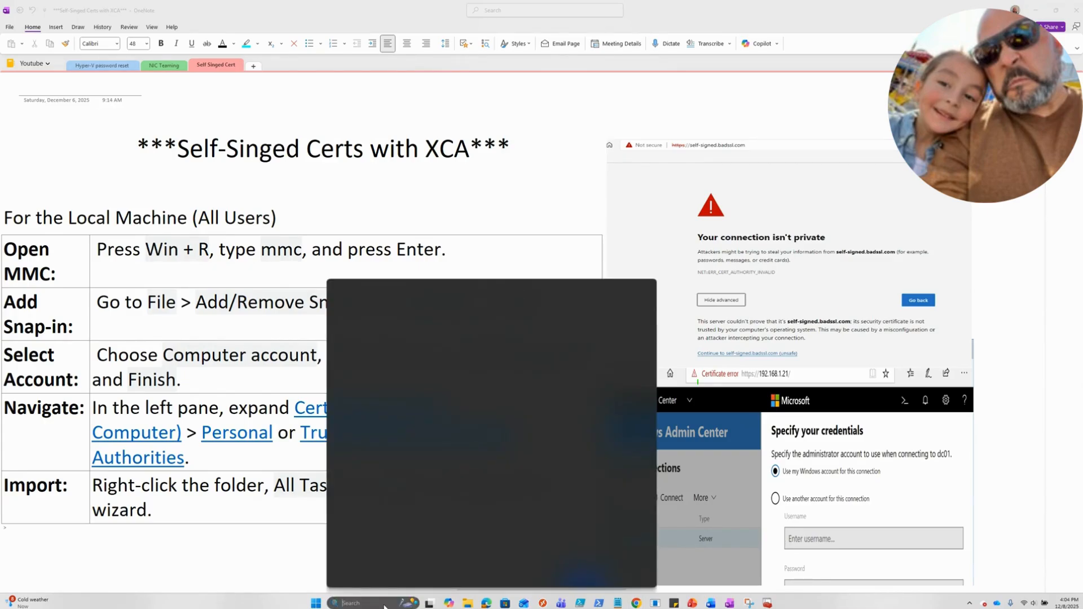
text(xca)
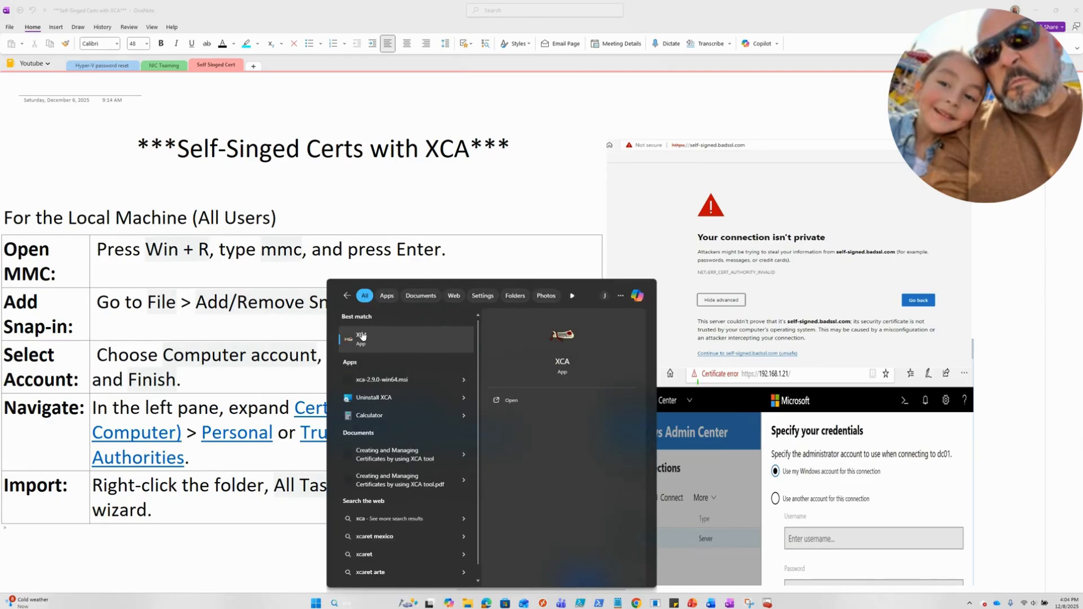
click(361, 338)
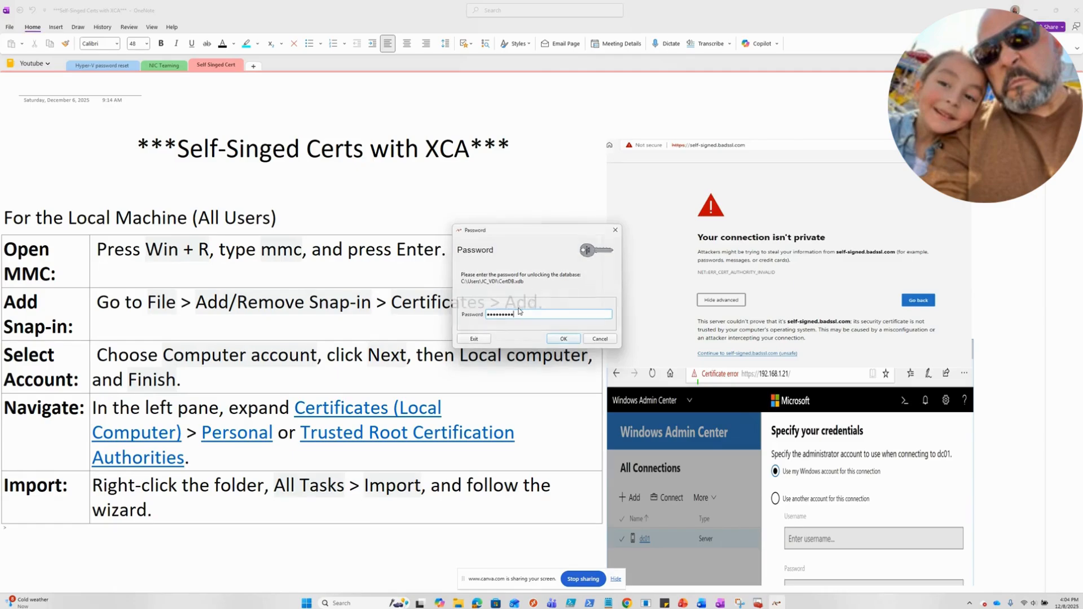
key(Return)
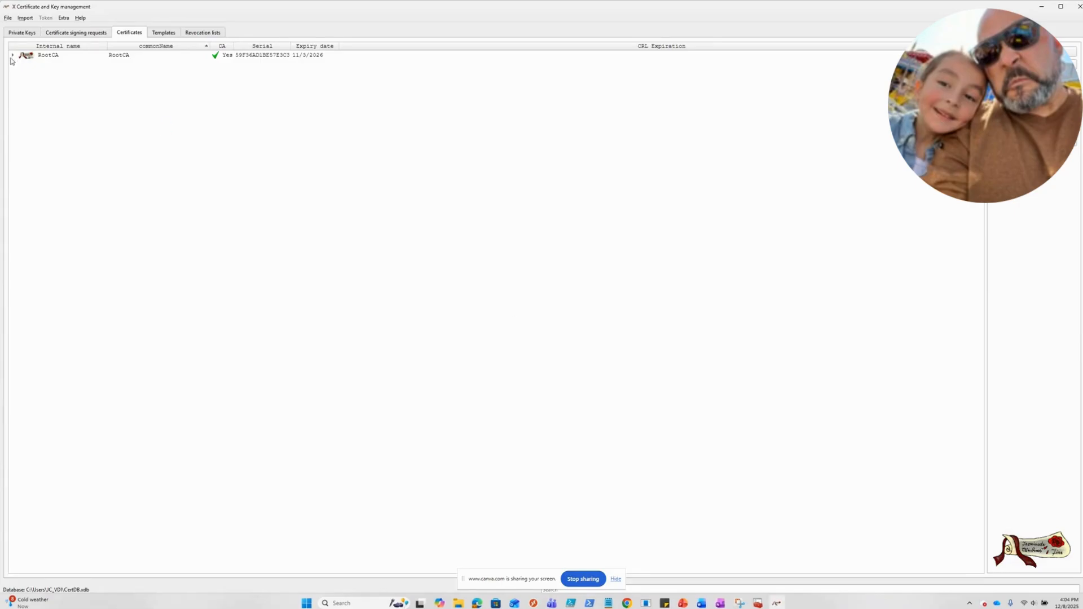
- Expand RootCA in XCA, restore the XCA window, and bring the MMC console forward
click(12, 55)
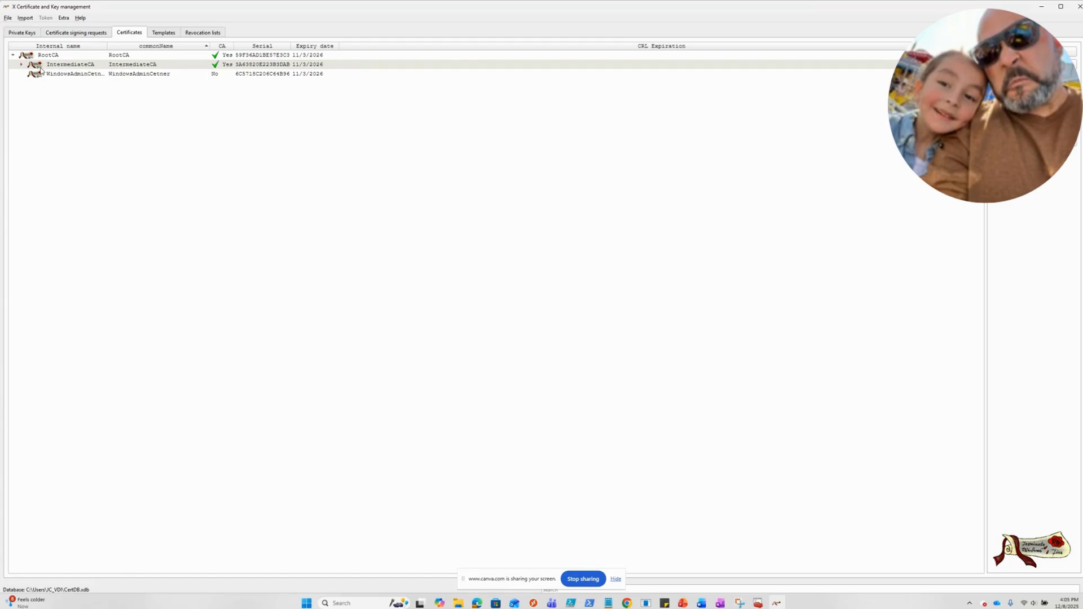
drag(545, 4, 0, 170)
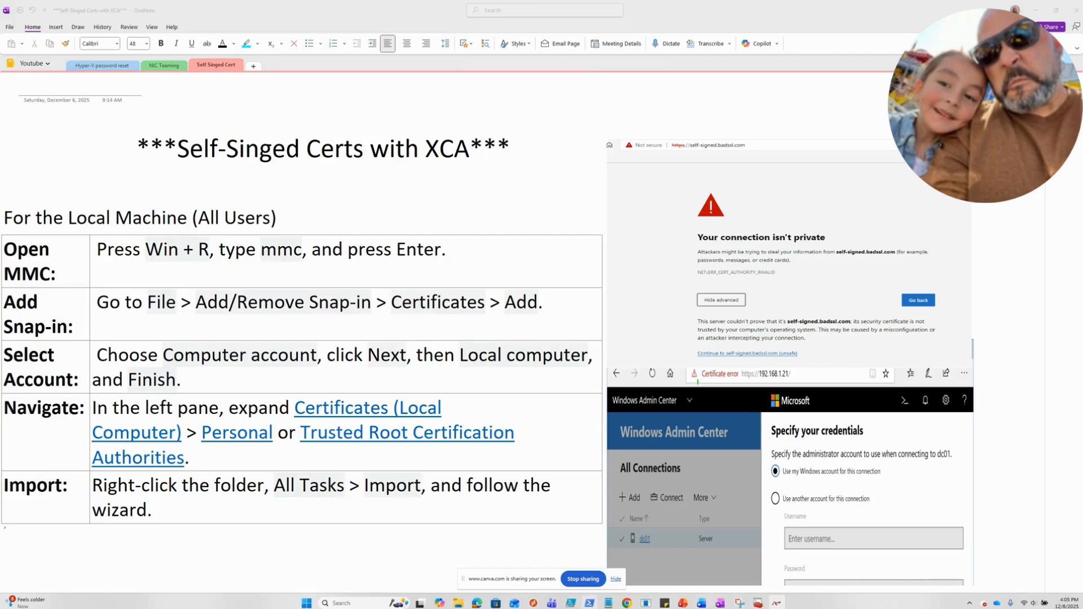
click(758, 603)
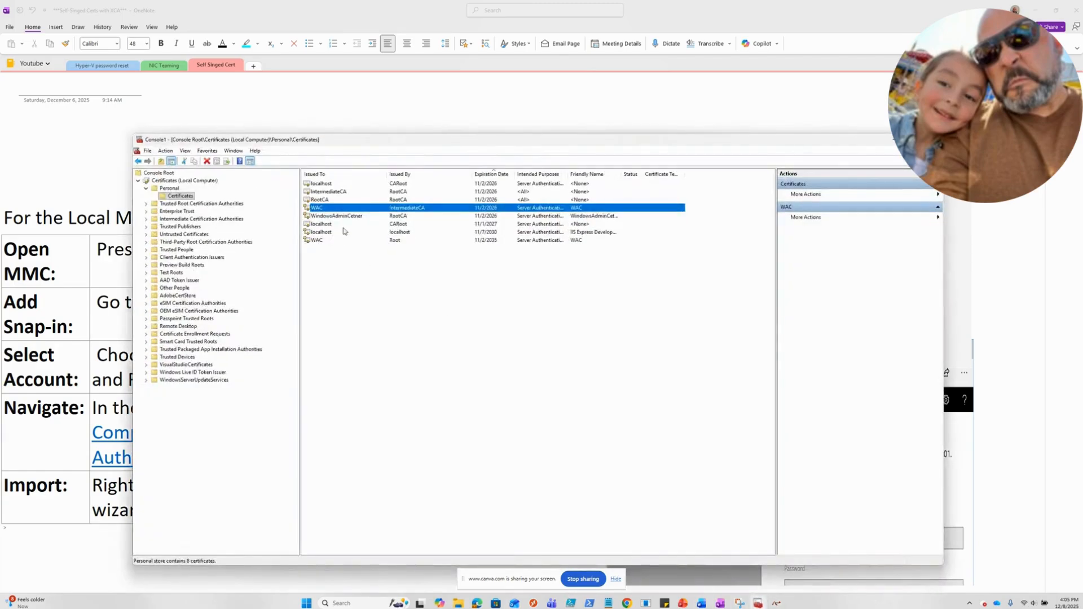
- Open Add/Remove Snap-in, select Certificates, cancel, then minimize MMC and bring XCA back
drag(438, 141, 392, 366)
click(102, 374)
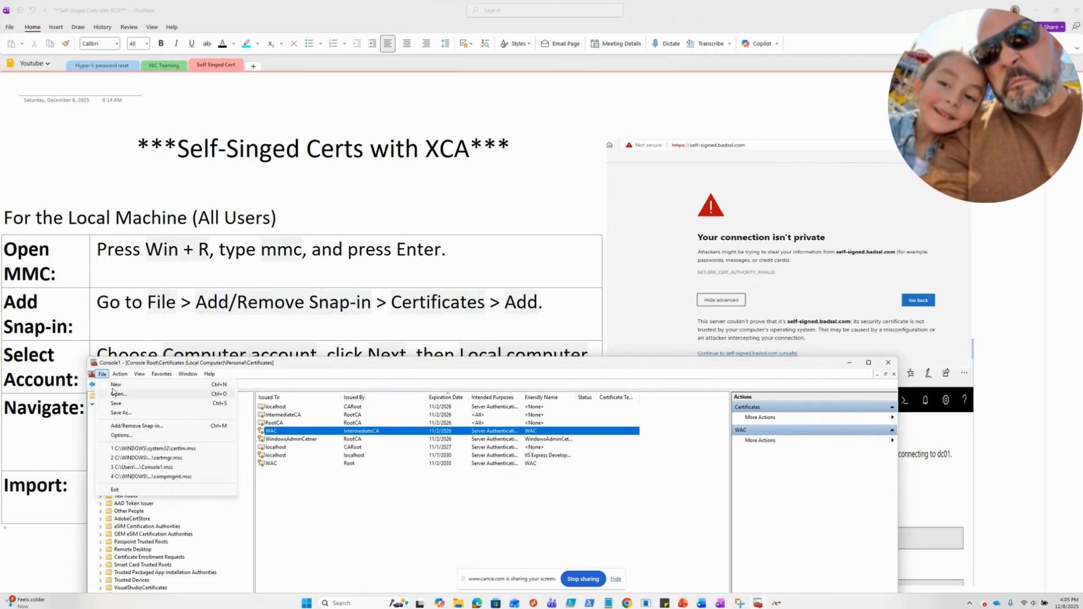
click(137, 426)
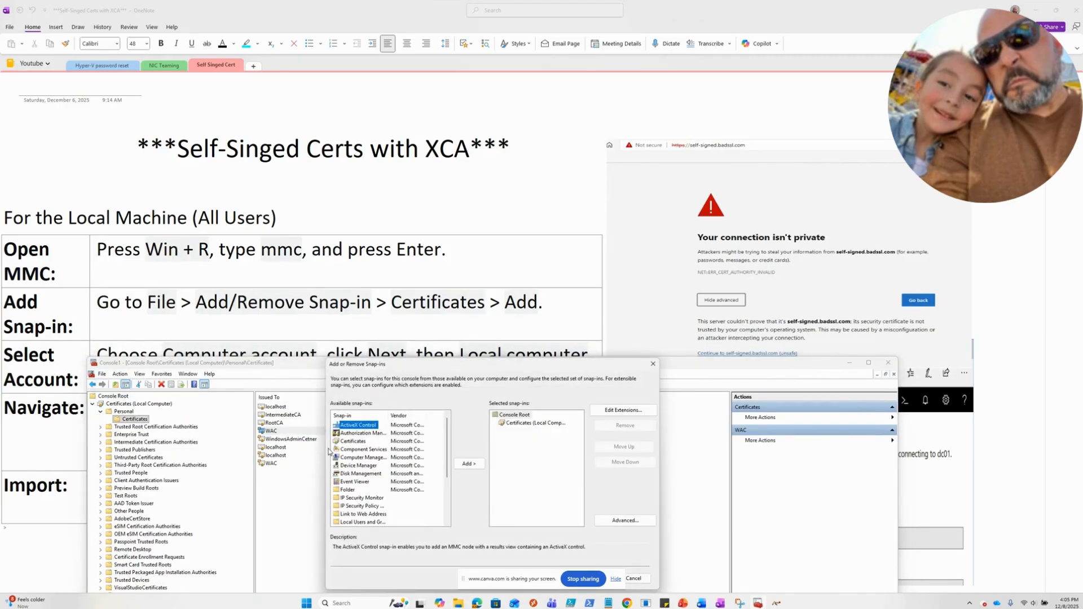
click(364, 442)
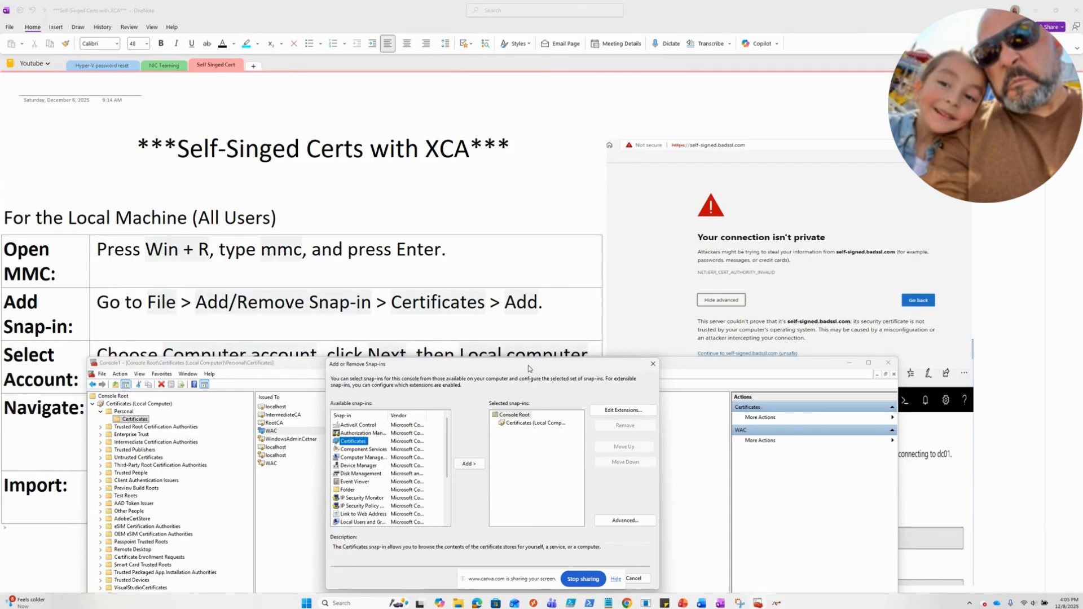
drag(530, 367, 518, 314)
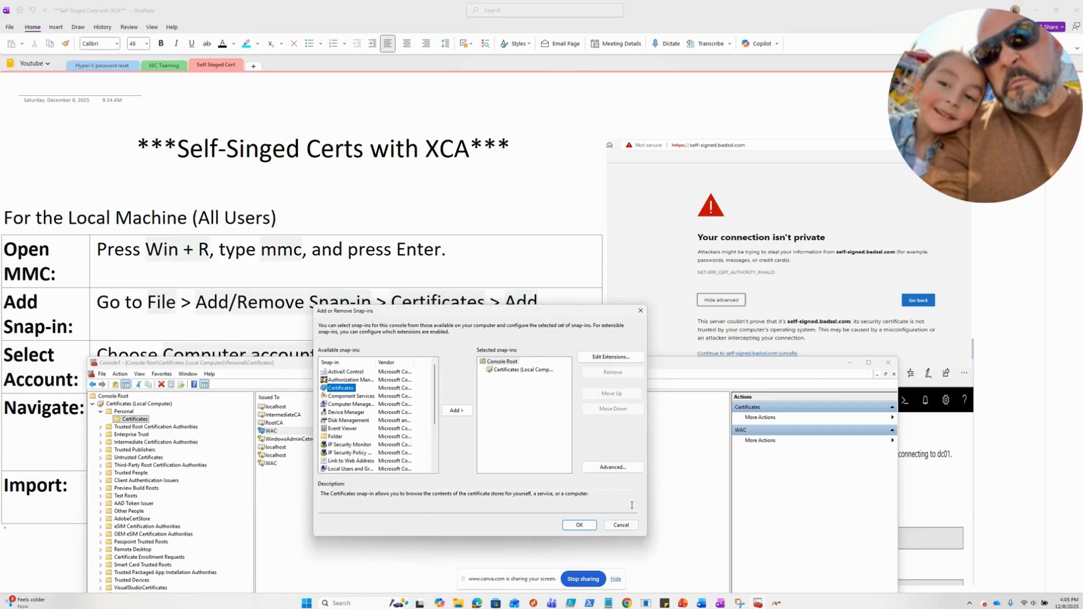
click(629, 526)
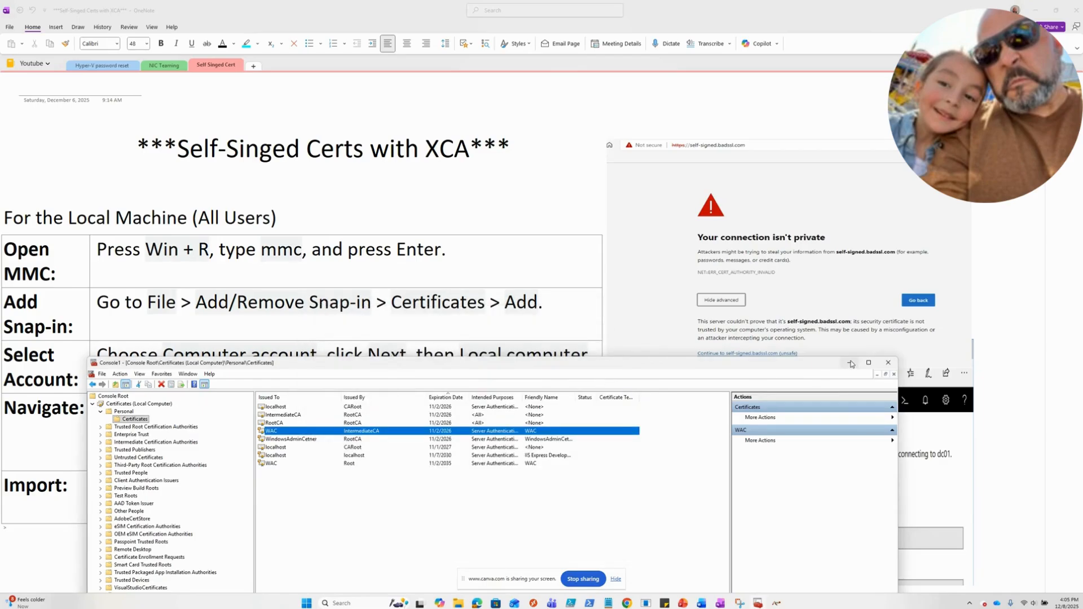
click(850, 362)
drag(0, 155, 707, 179)
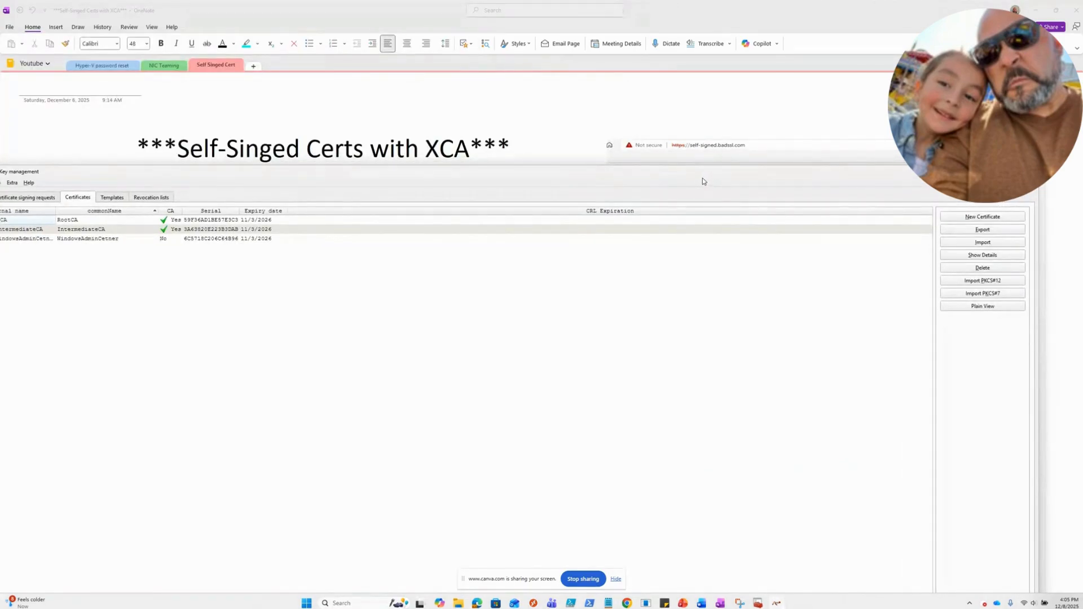
- Maximize XCA, select IntermediateCA as the signer, and start a New Certificate
double_click(607, 174)
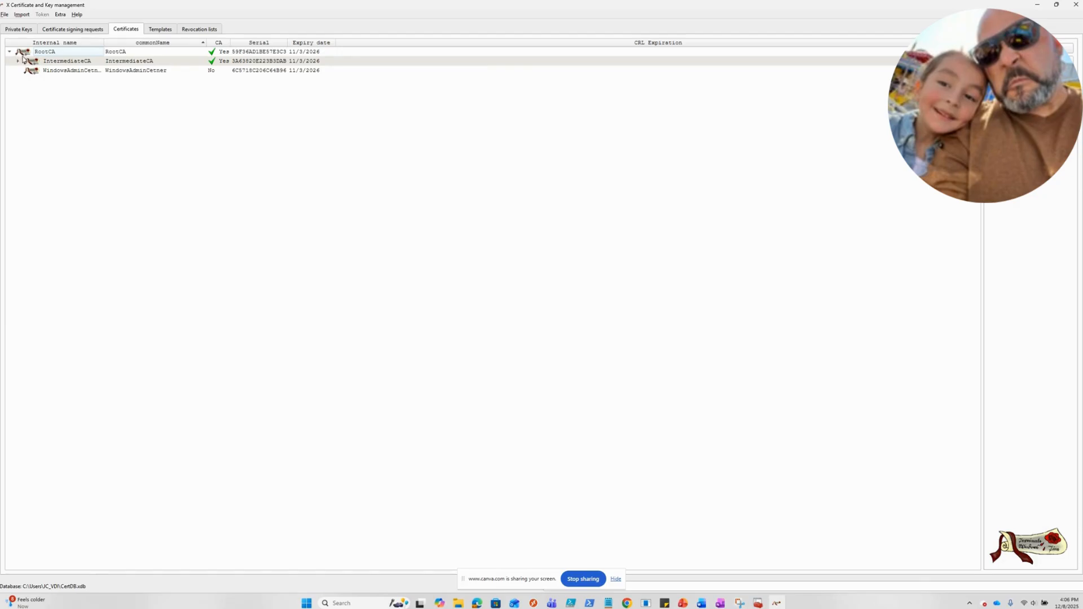
click(47, 53)
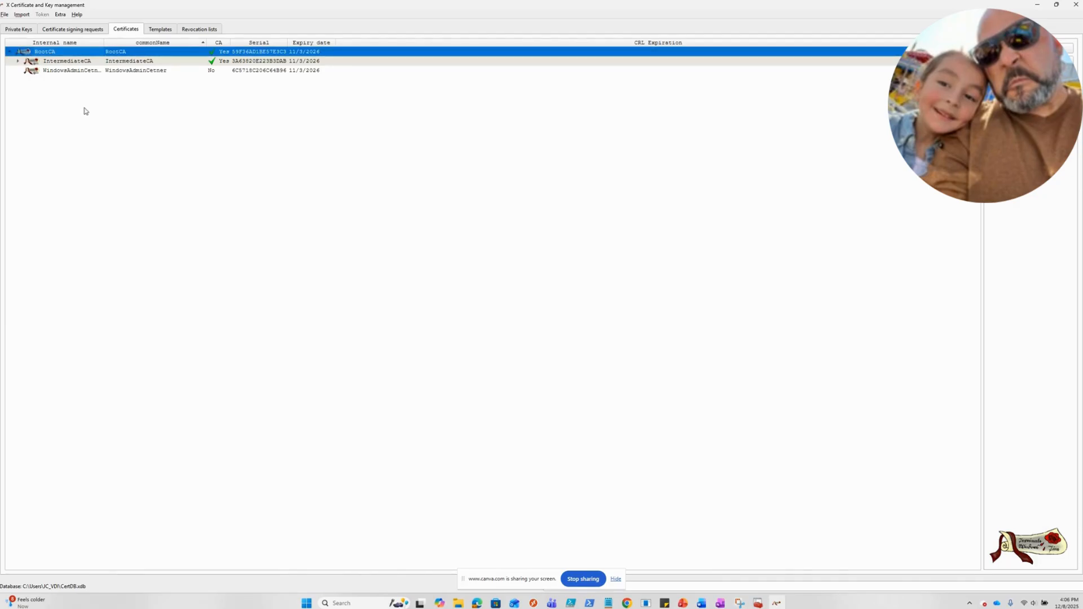
click(19, 61)
click(18, 61)
click(76, 67)
click(74, 63)
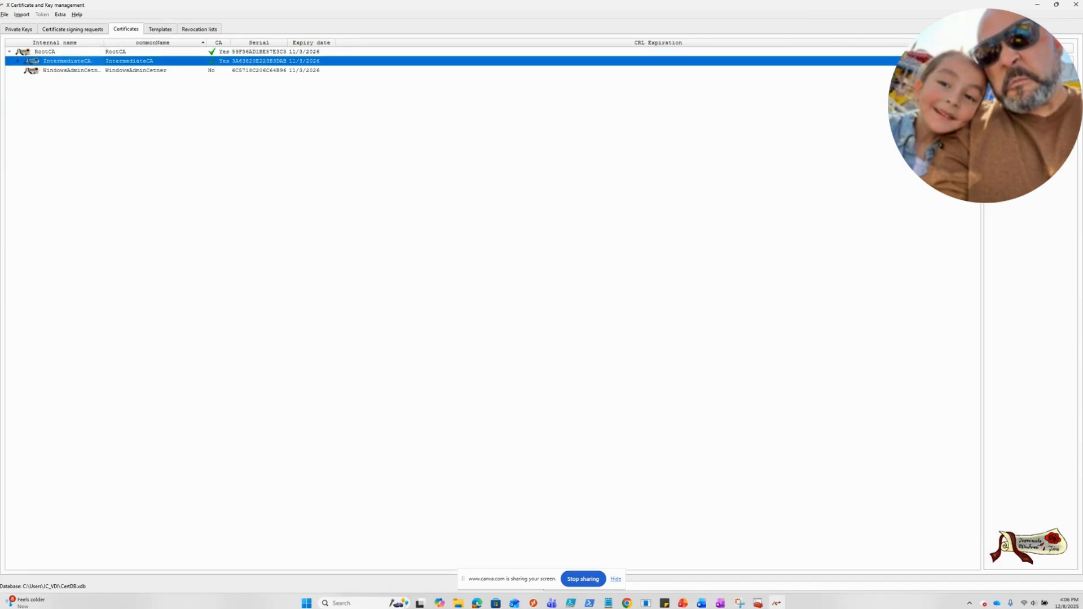
click(1030, 48)
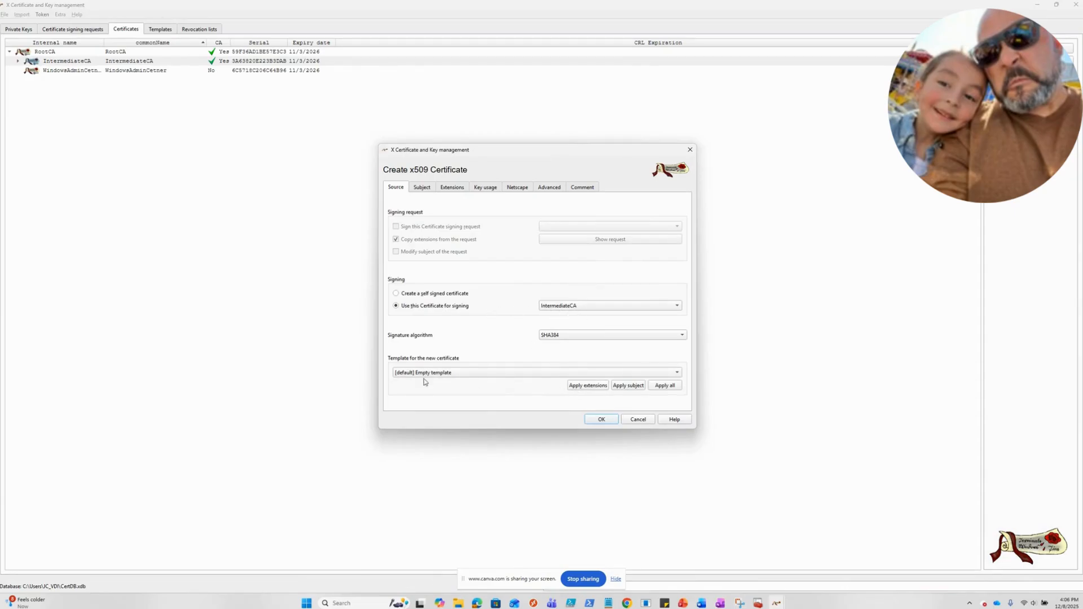
- On the Subject tab, set the Internal Name and commonName to WAC
click(421, 190)
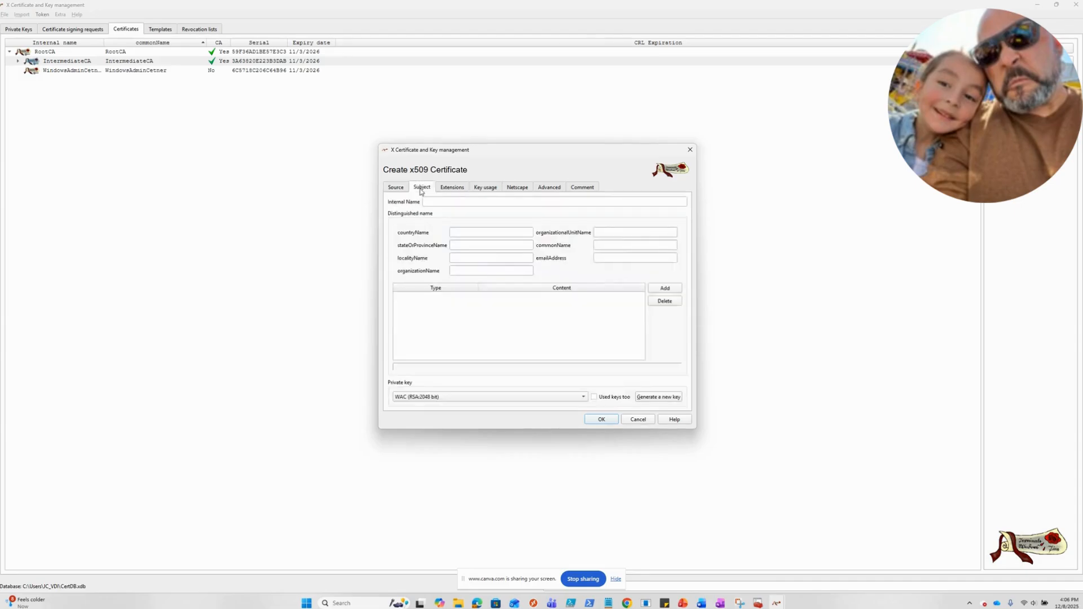
click(442, 202)
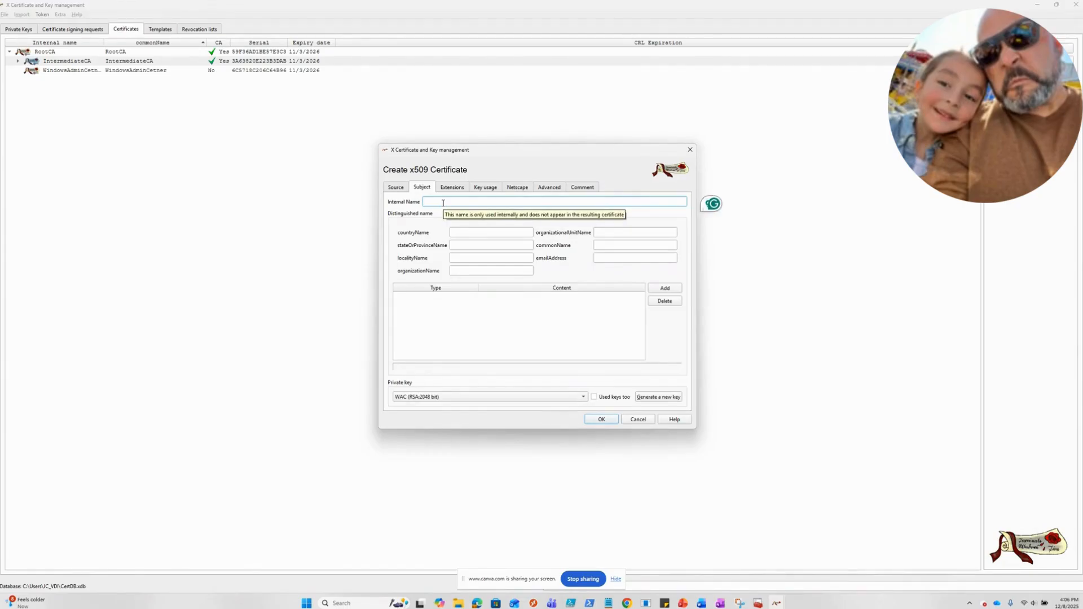
text(WAC)
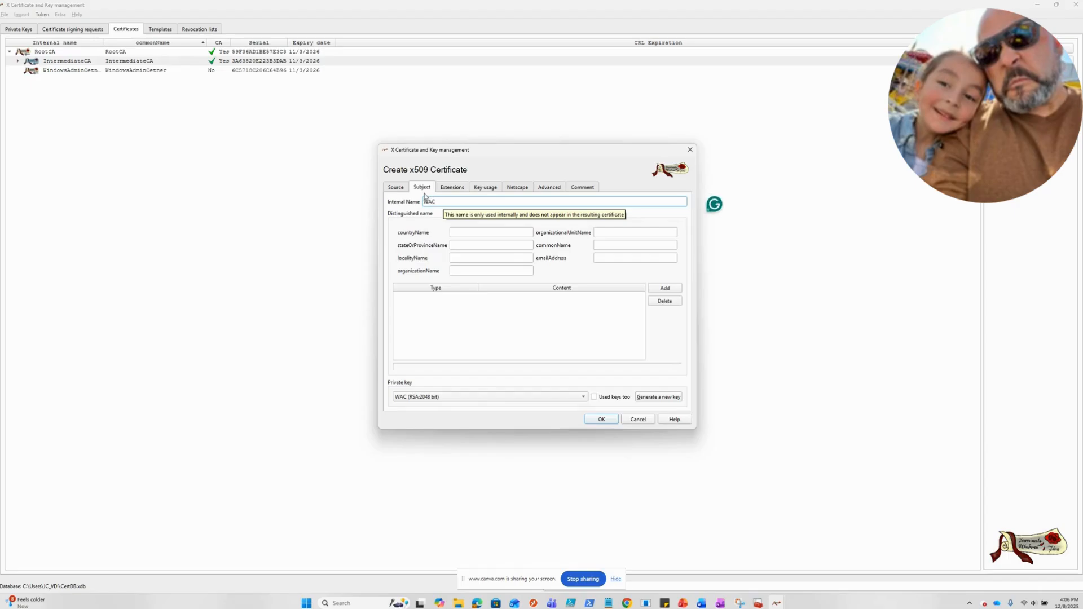
click(609, 247)
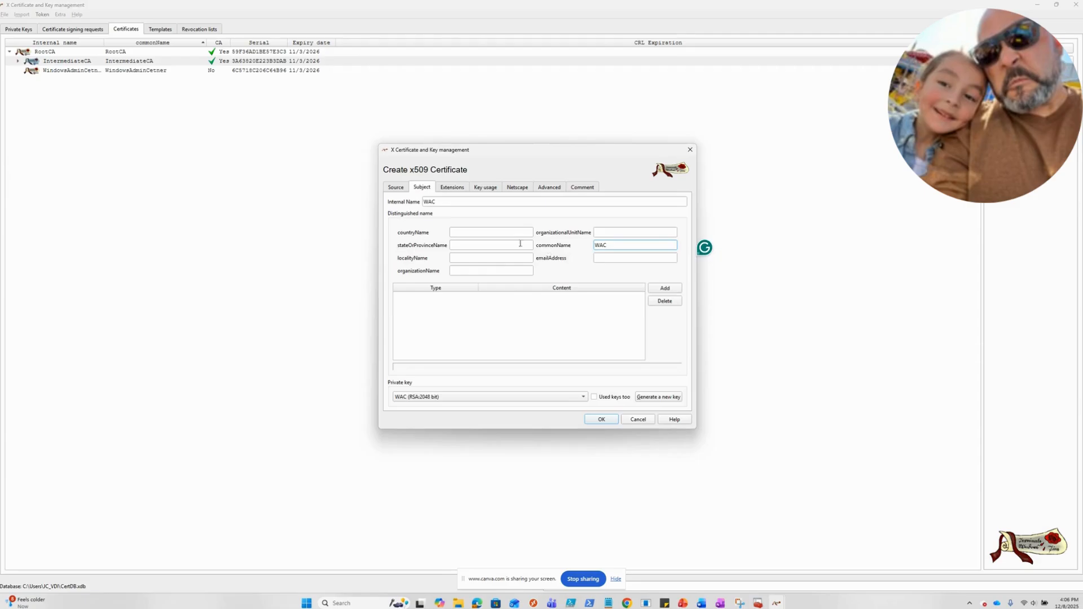
click(473, 231)
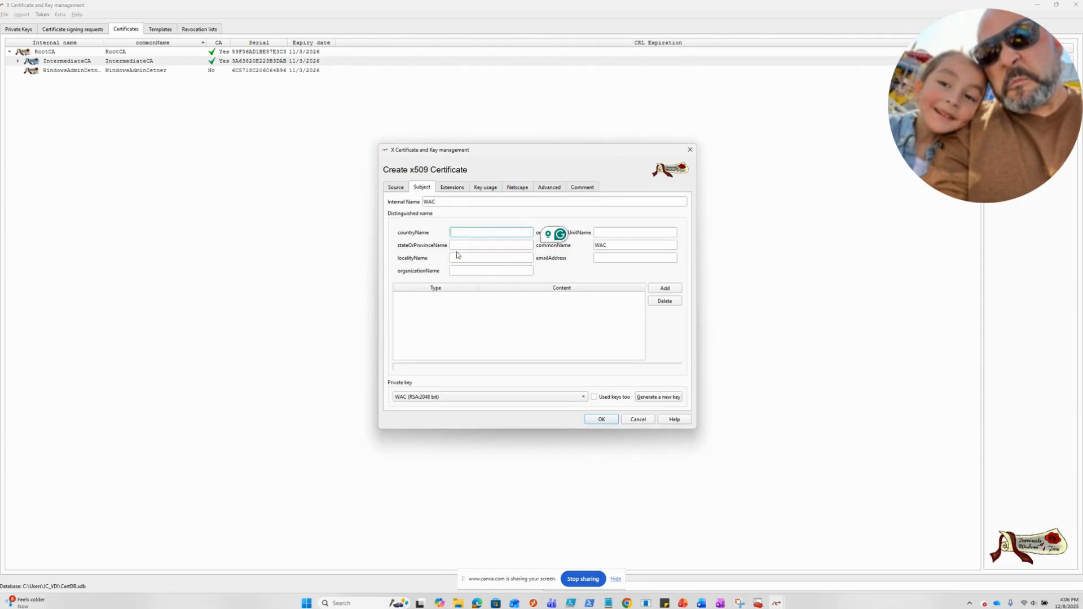
click(461, 246)
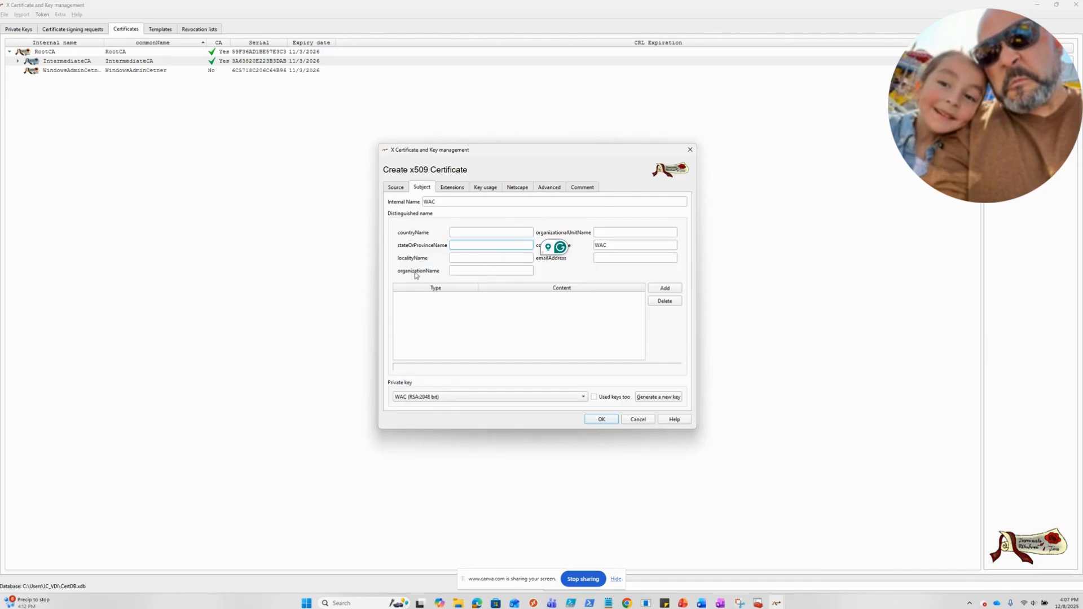
- Generate a new 2048-bit RSA key named WAC and confirm its creation
click(653, 398)
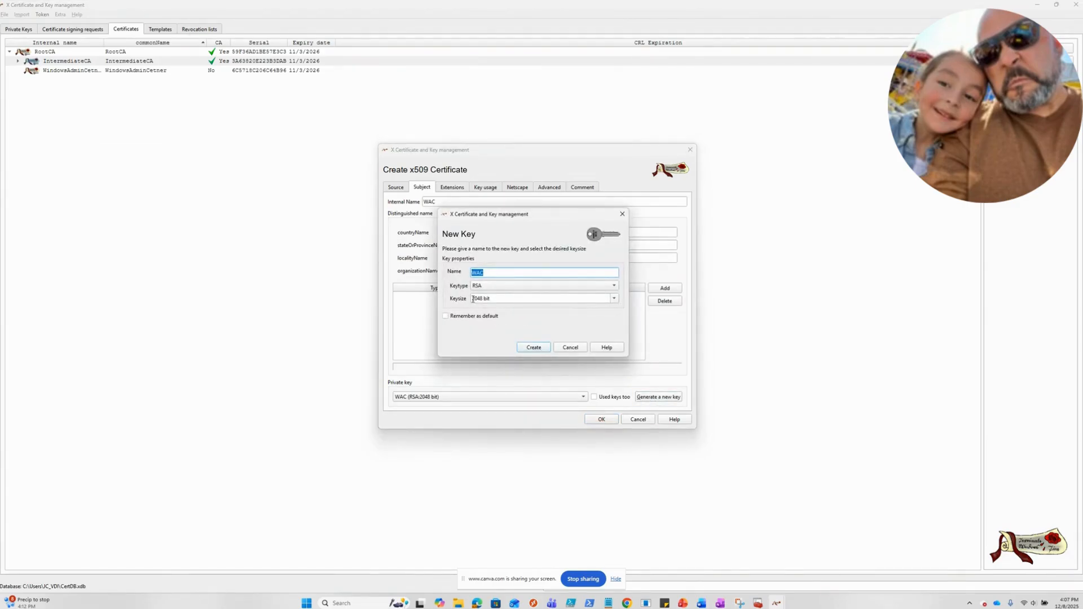
click(527, 299)
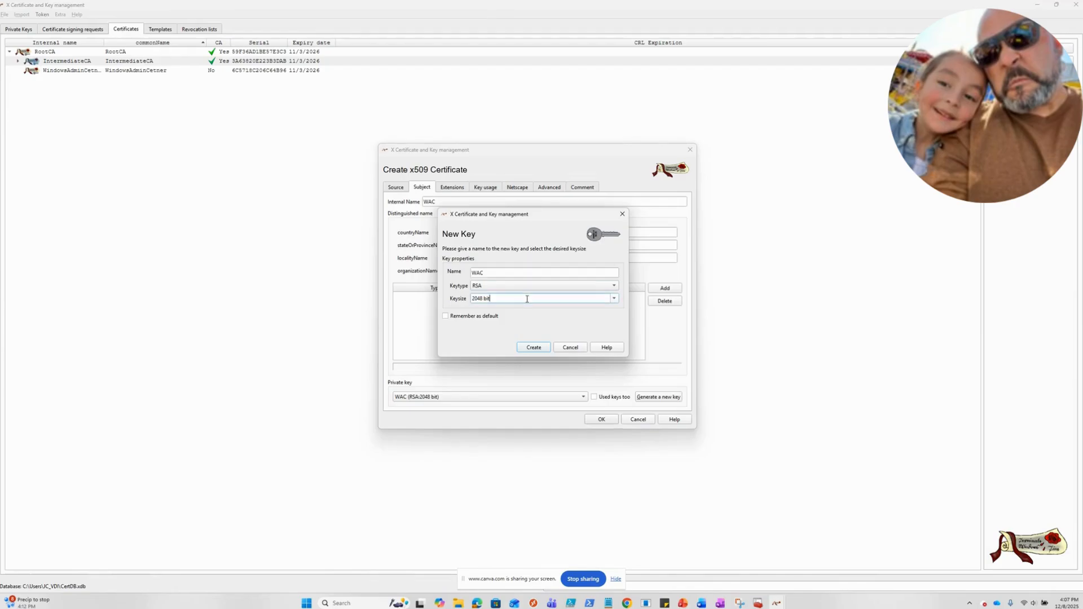
click(614, 298)
click(509, 317)
click(535, 348)
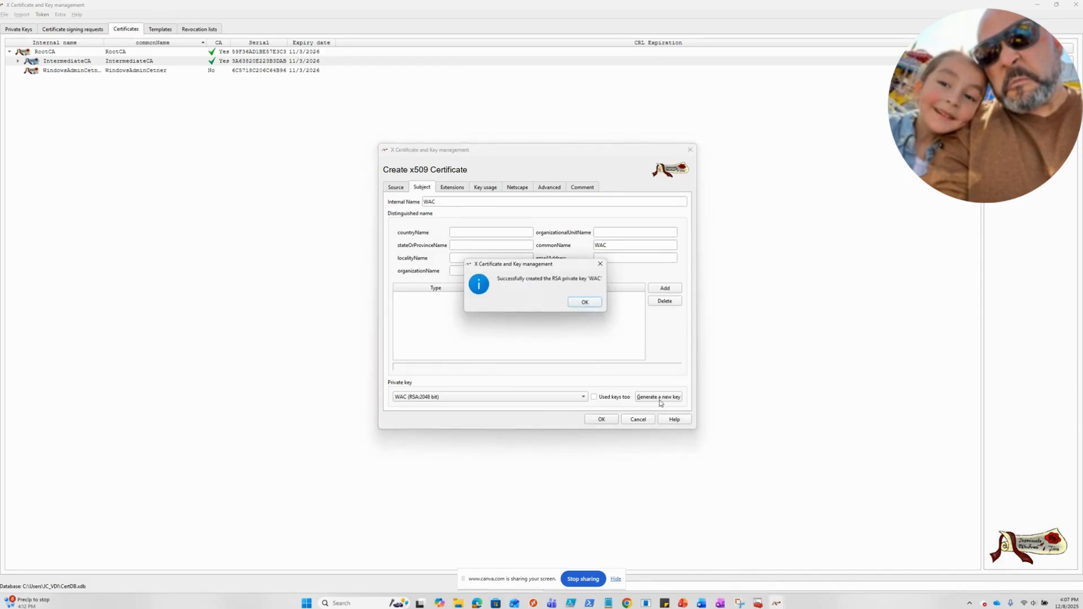
key(Return)
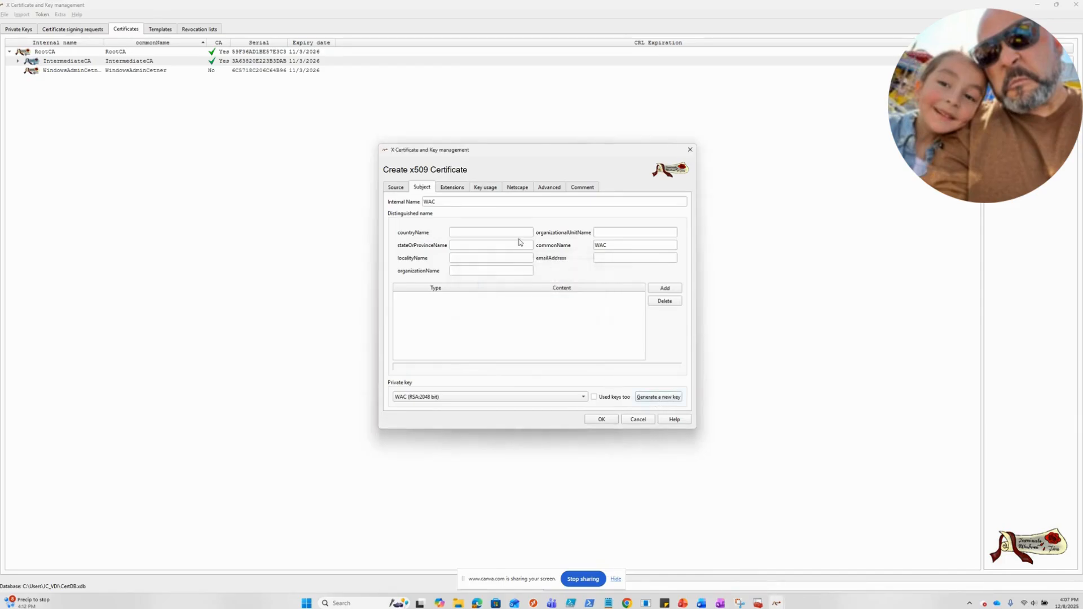
- Set the basic constraints type to End Entity and apply the 365-day validity range
click(455, 192)
click(456, 217)
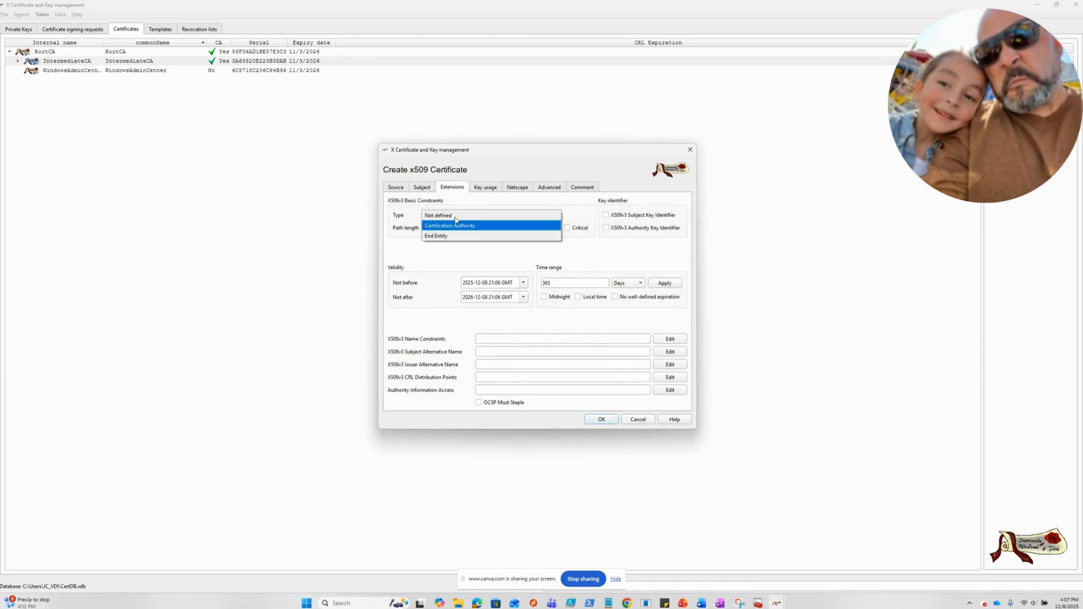
click(442, 235)
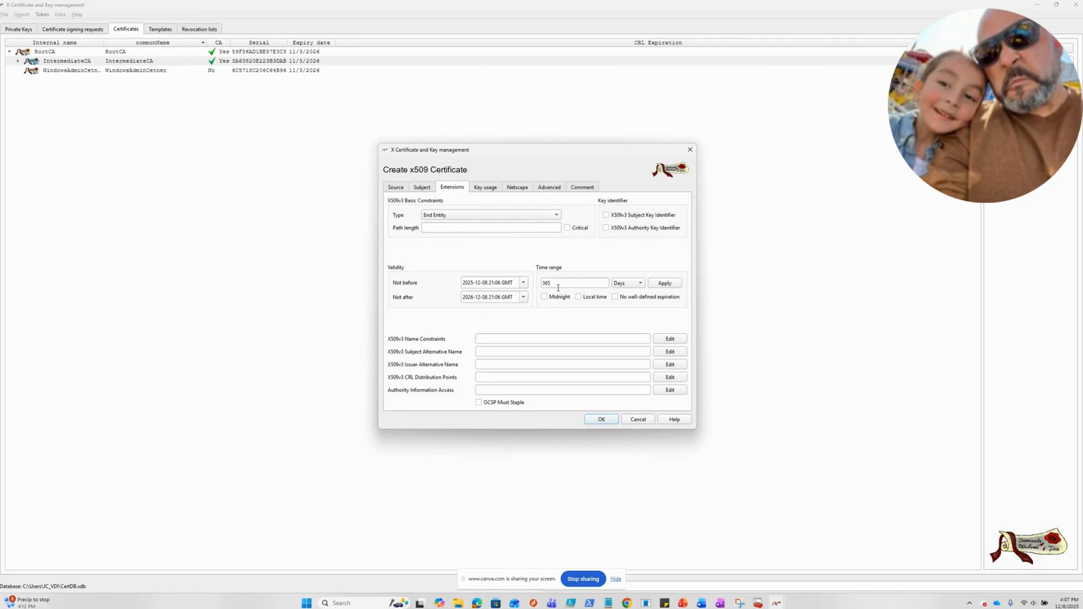
click(667, 287)
- Add a DNS subject alternative name WindowsAdminCenter
click(668, 352)
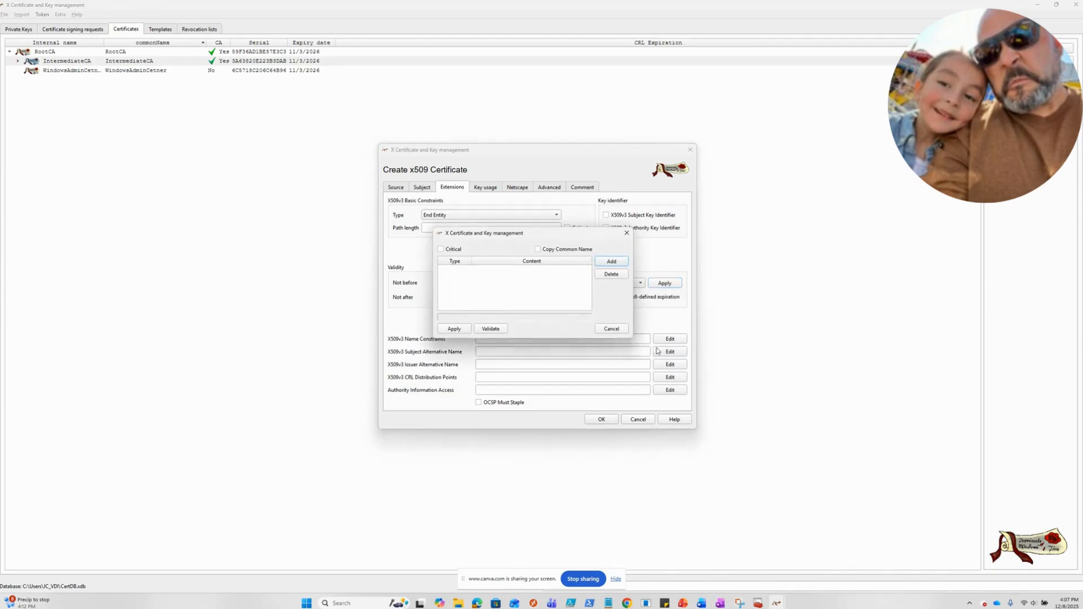
click(608, 265)
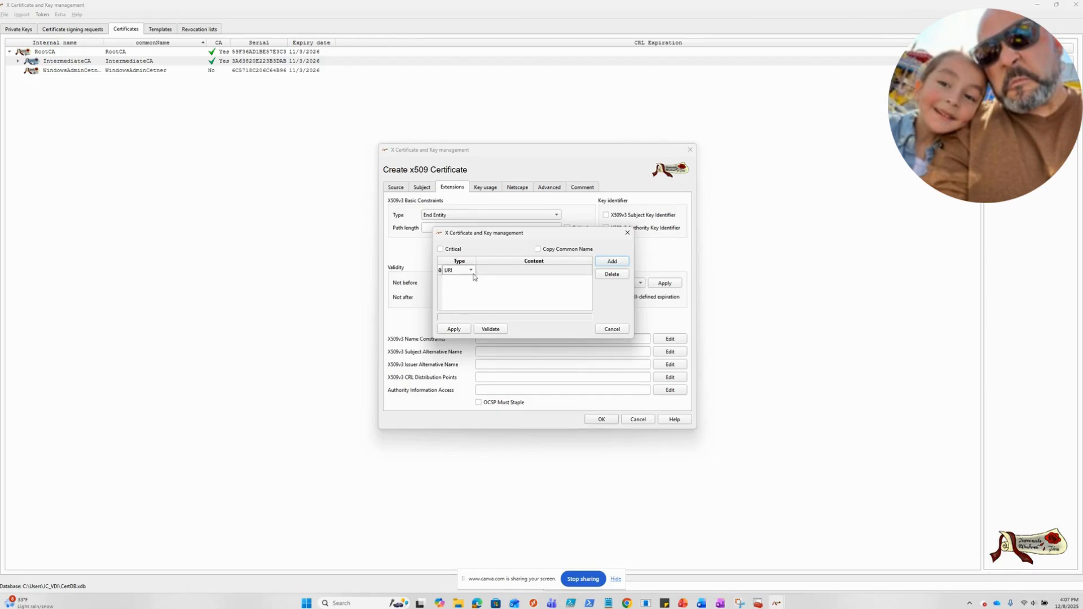
click(473, 273)
click(476, 290)
click(494, 271)
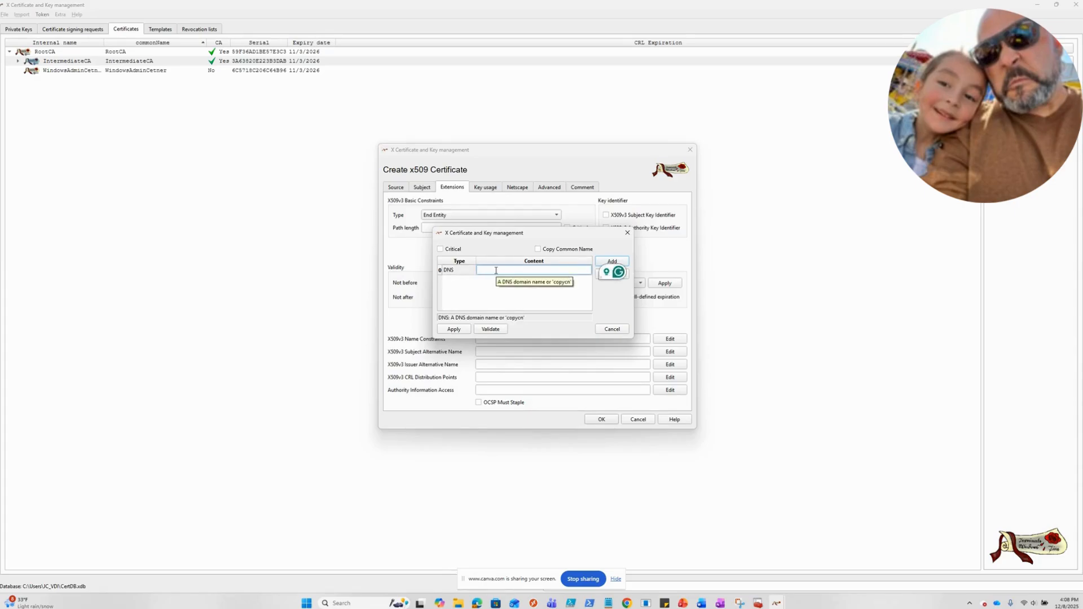
text(Winso)
key(BackSpace)
key(BackSpace)
key(BackSpace)
key(BackSpace)
key(BackSpace)
key(BackSpace)
text(Winso)
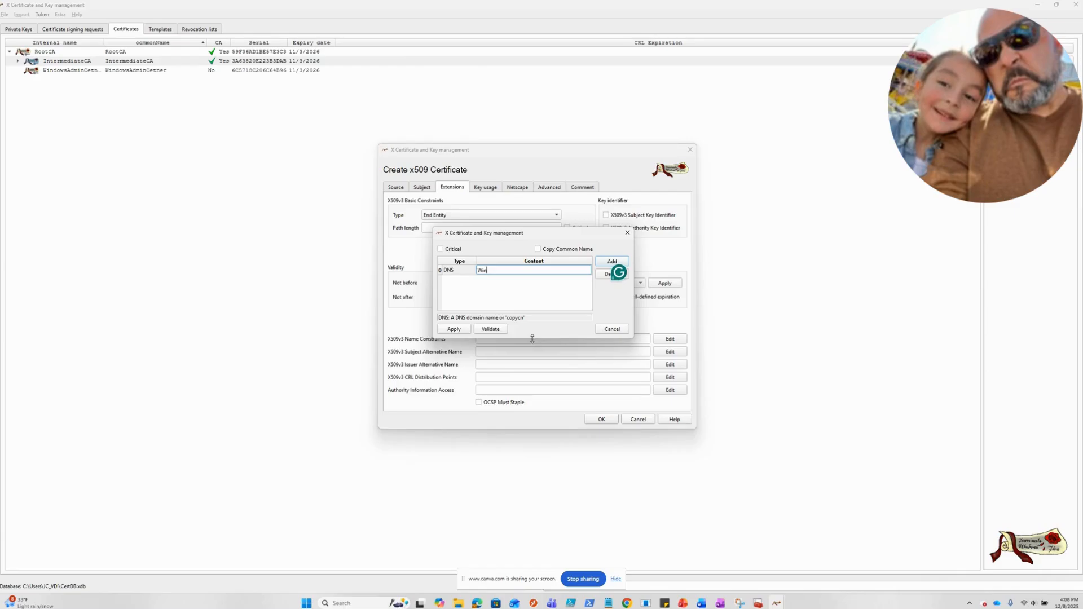
text(dwo)
text(AdminCenter)
- Add a second DNS entry and an IP entry 127.0.0.1, then apply the alternative names
click(604, 265)
click(458, 280)
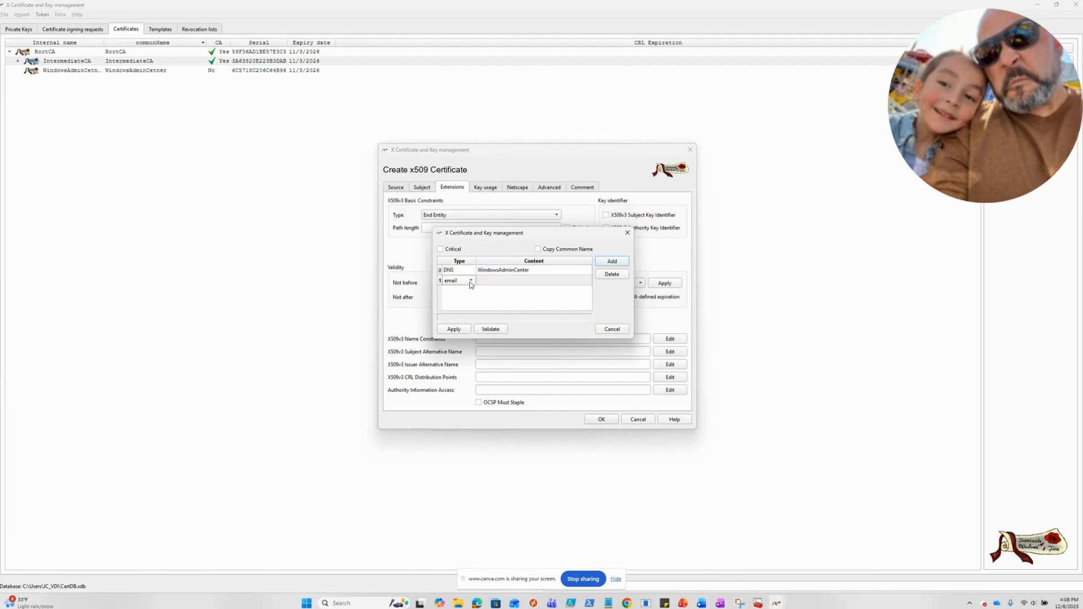
click(463, 281)
click(470, 294)
click(501, 279)
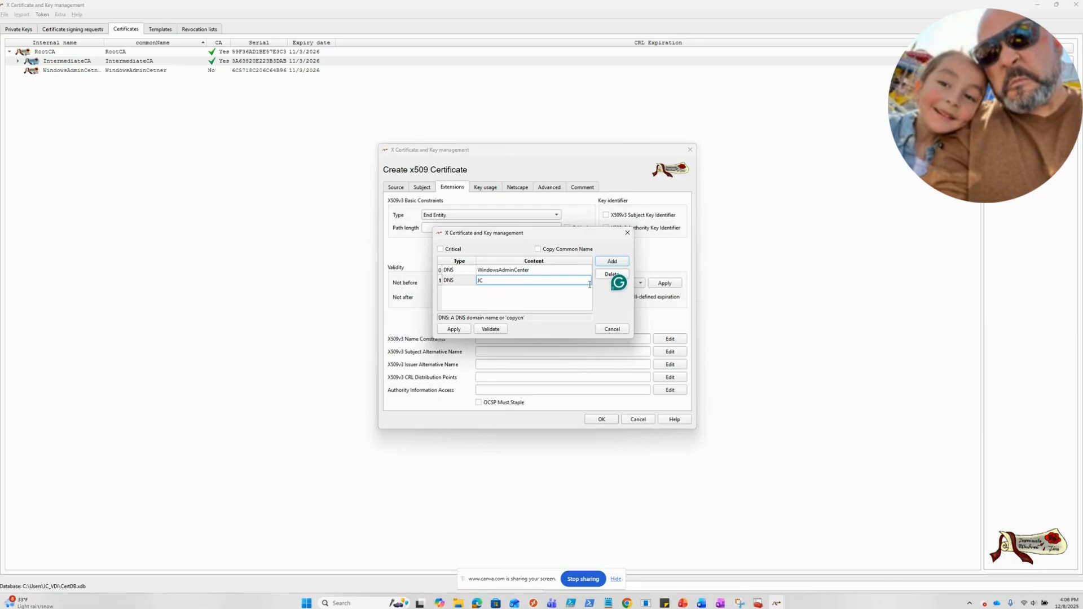
click(612, 263)
double_click(467, 293)
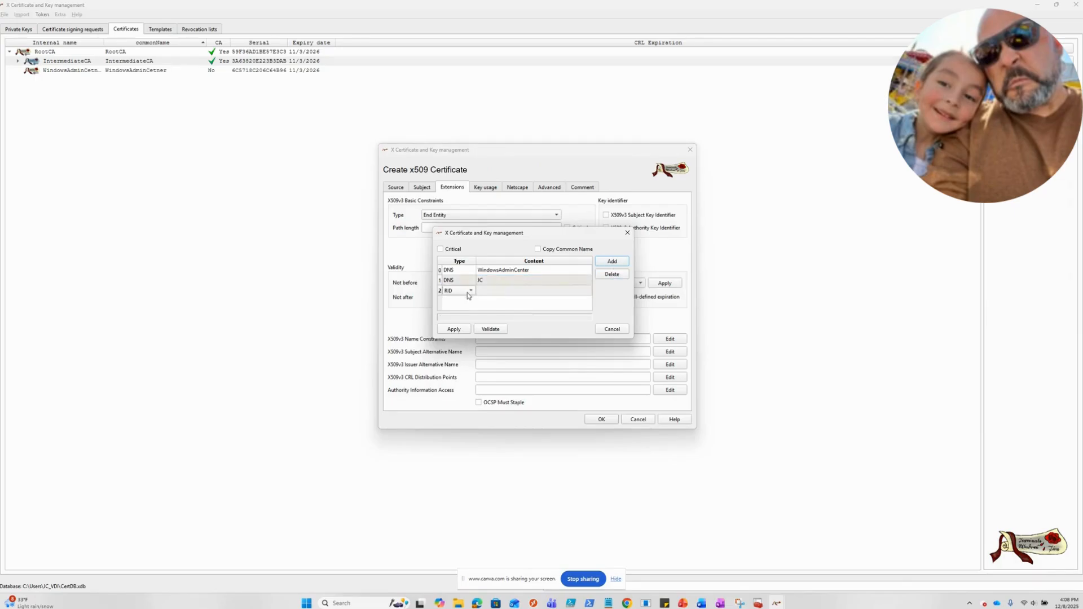
click(471, 291)
click(471, 313)
double_click(491, 292)
text(127.)
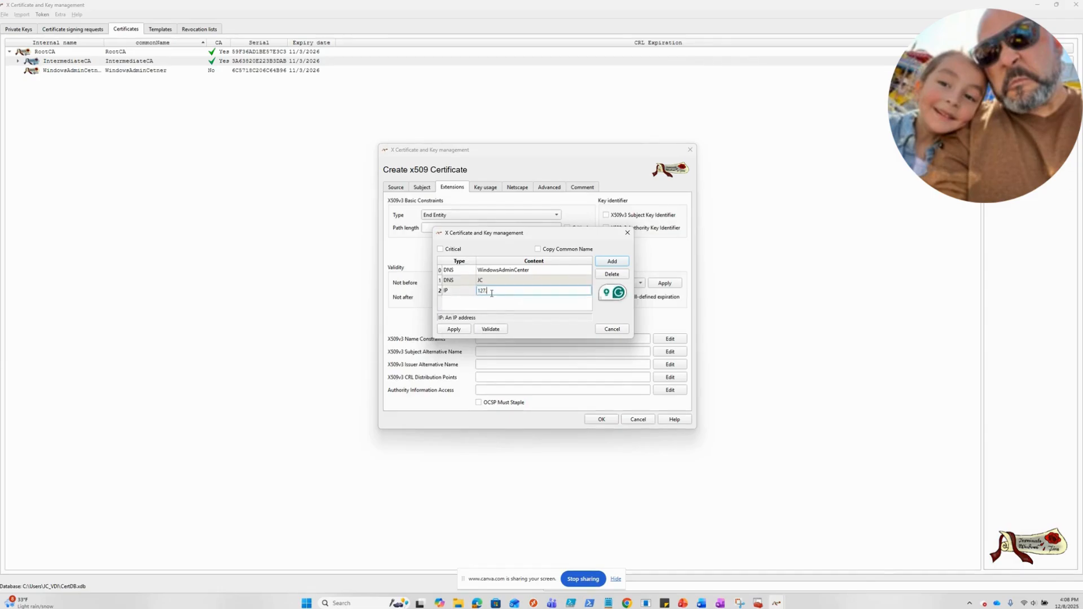
text(0.0.1)
click(458, 331)
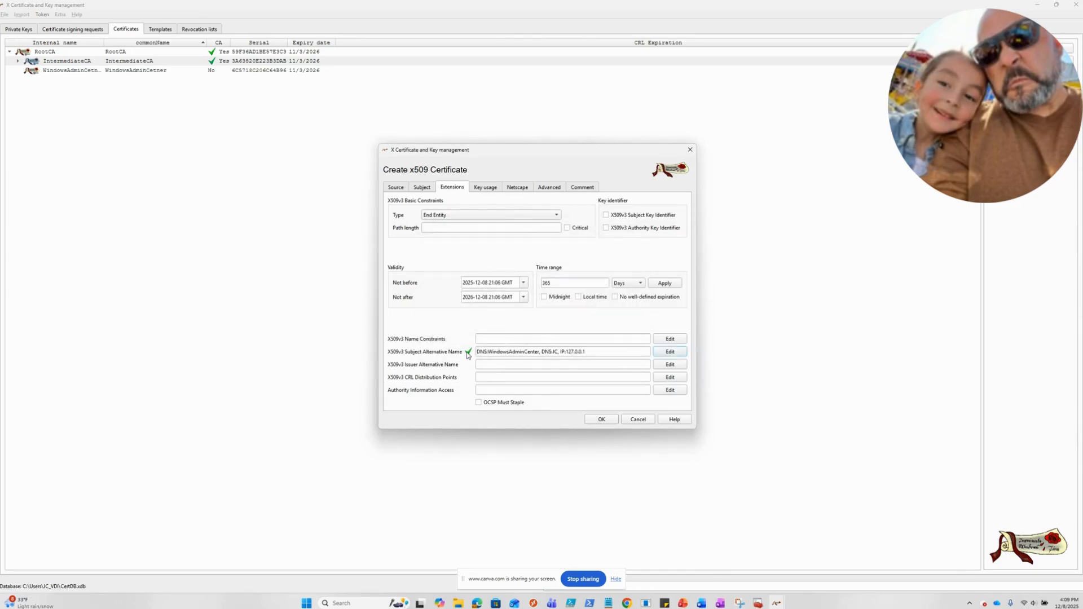
- Select Digital Signature, Key Encipherment, TLS Web Server/Client Authentication, and Netscape SSL Client
click(486, 188)
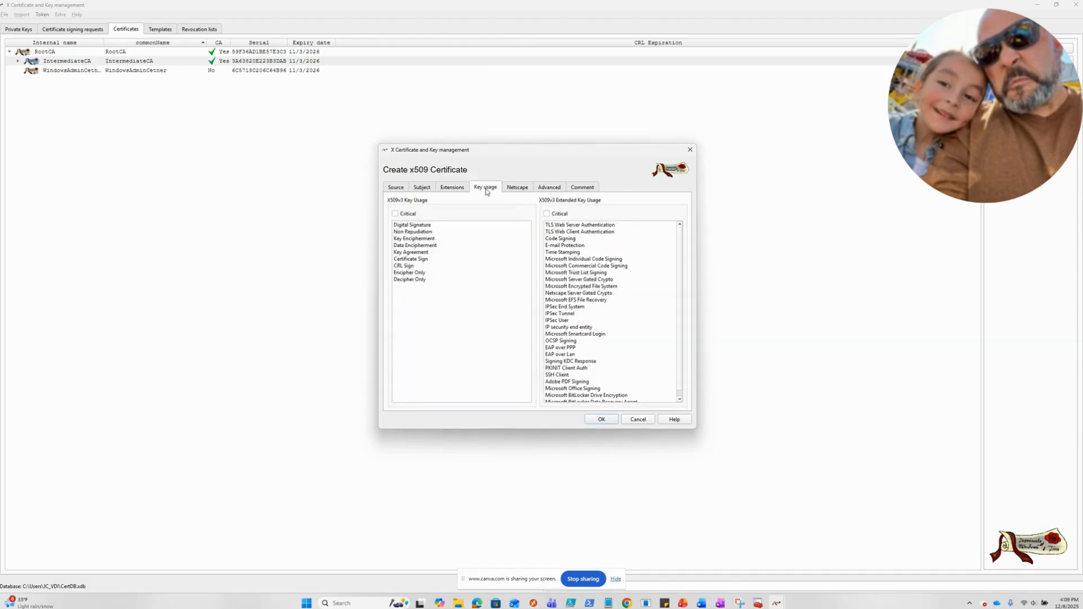
click(420, 226)
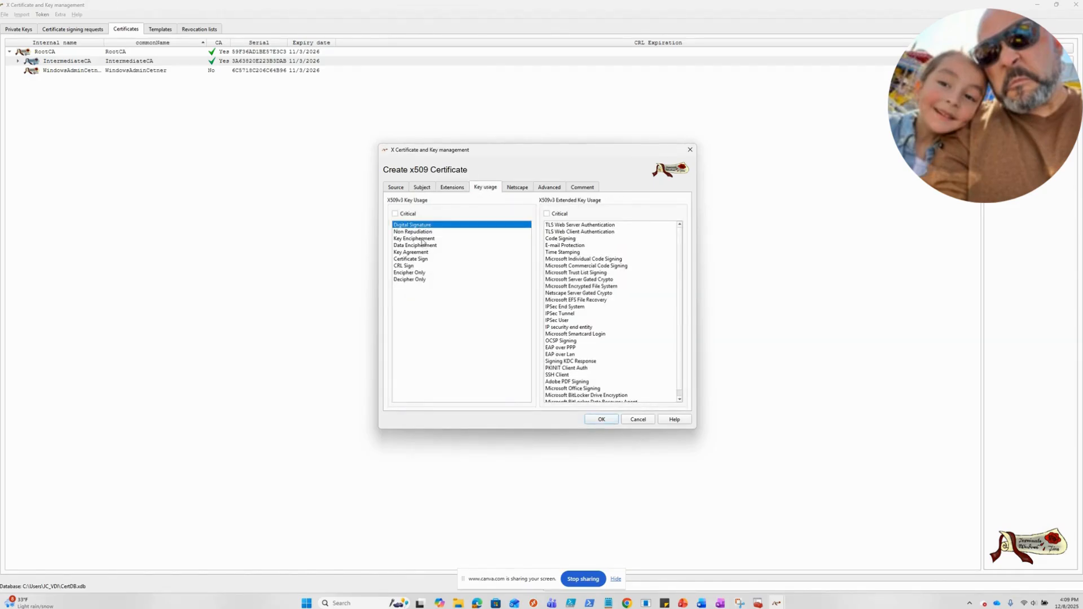
click(422, 239)
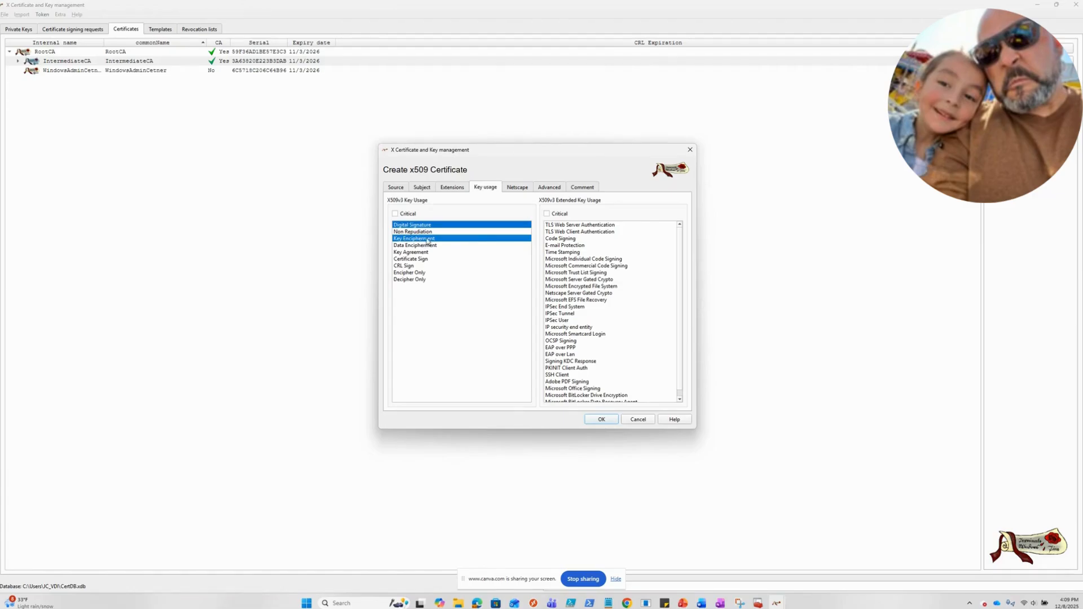
click(560, 225)
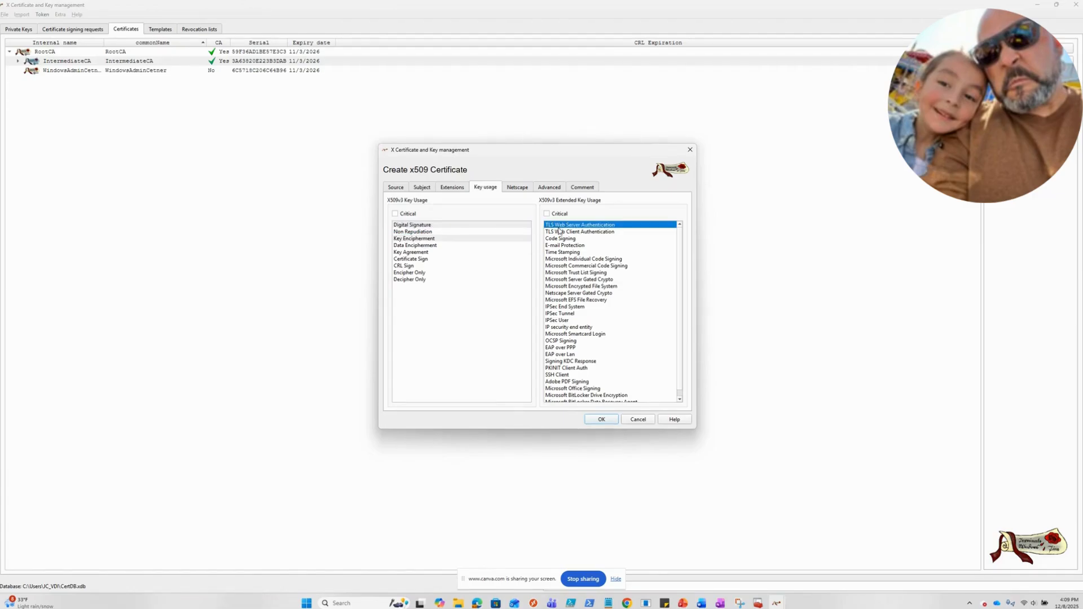
click(561, 232)
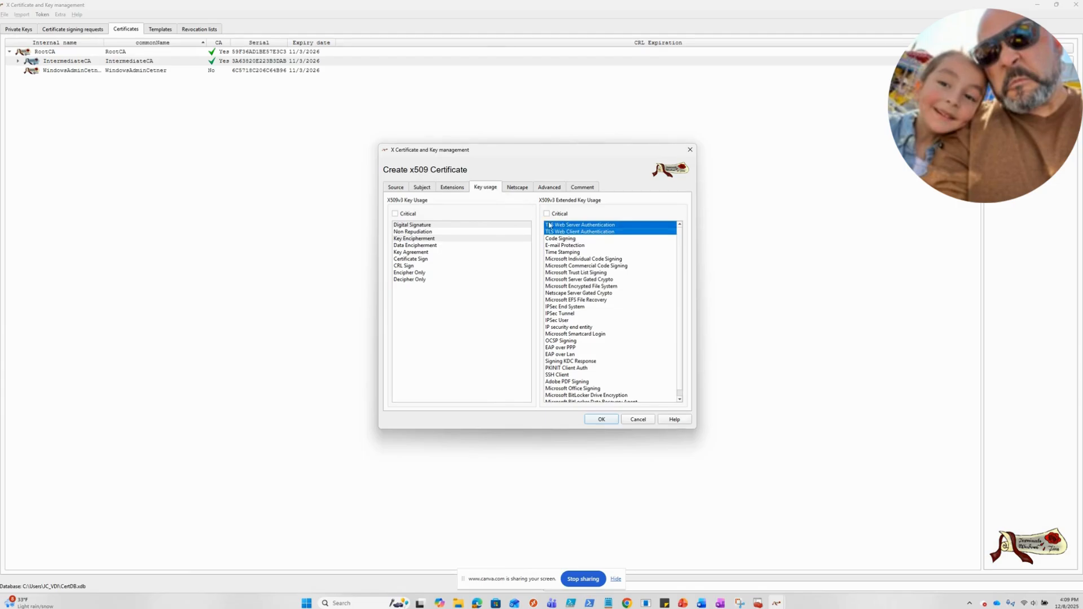
click(518, 188)
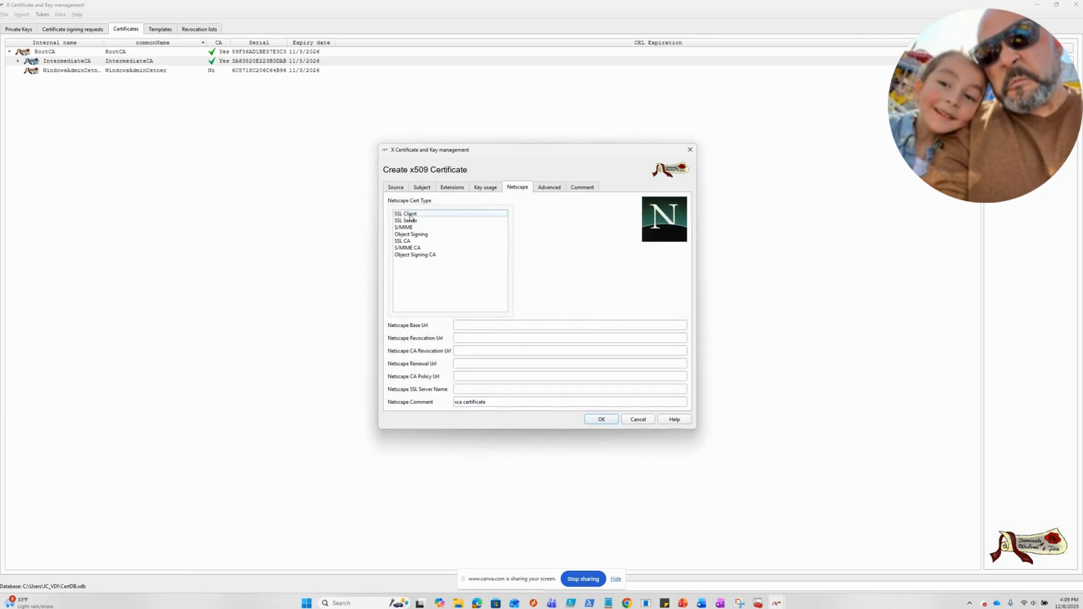
click(411, 214)
click(545, 189)
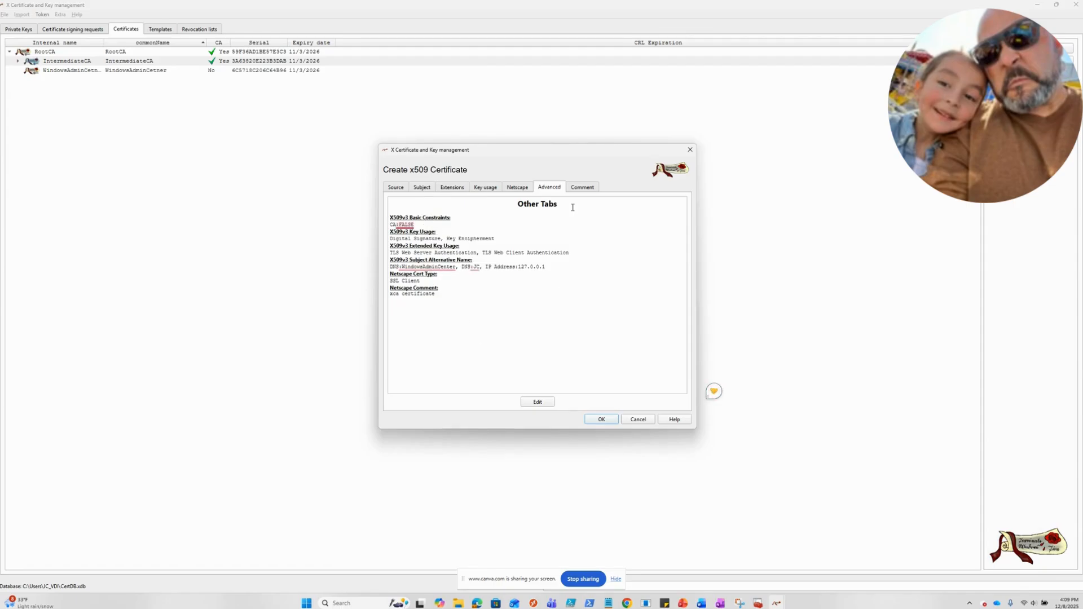
- Create the WAC certificate with dates adjusted to IntermediateCA's, then expand IntermediateCA
click(582, 187)
click(546, 191)
click(596, 422)
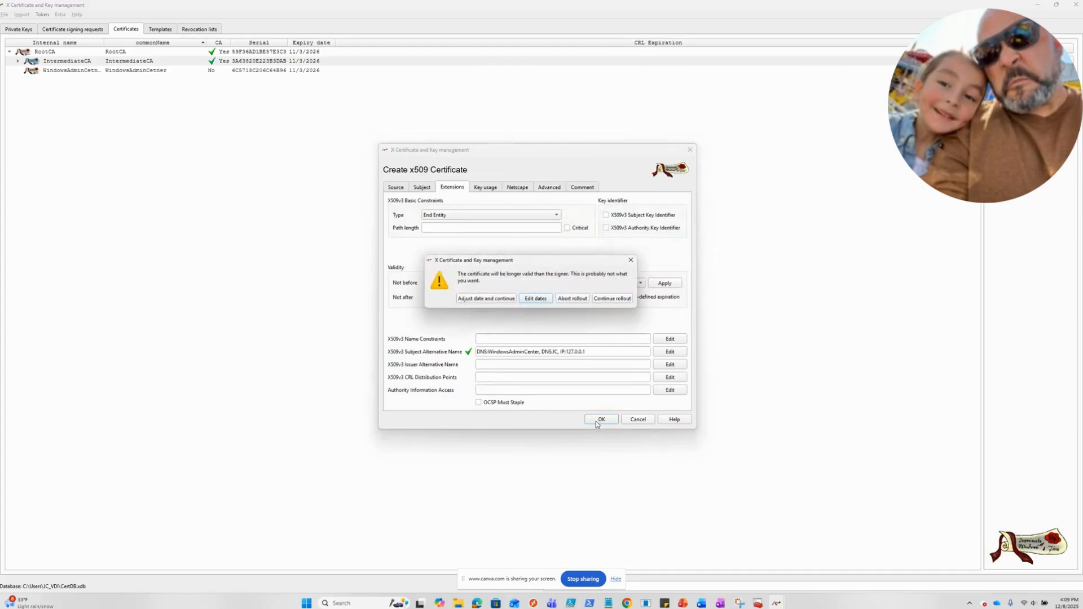
click(484, 299)
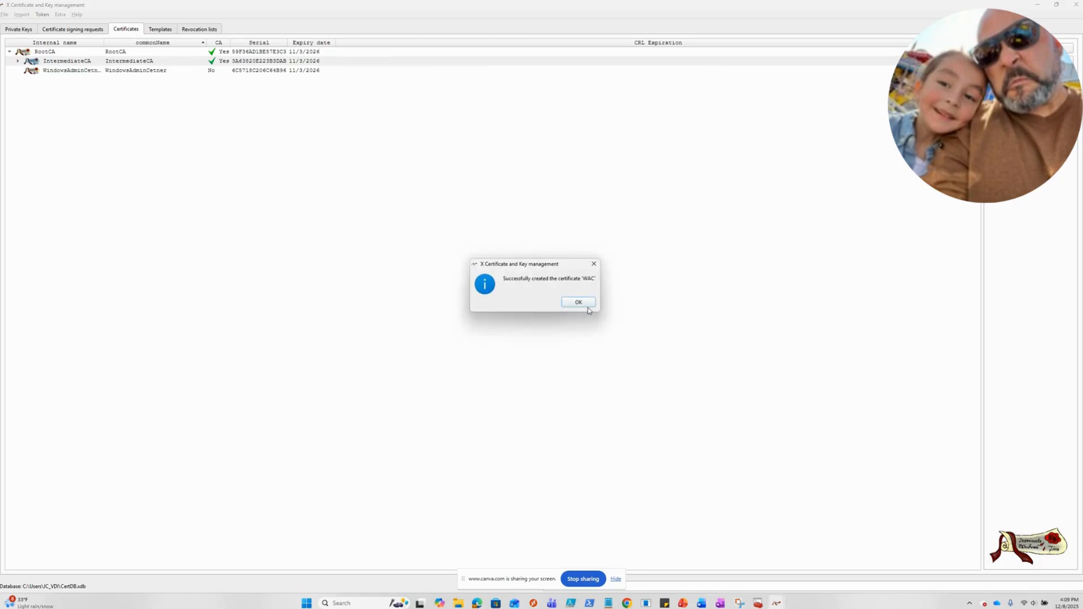
click(585, 306)
click(19, 63)
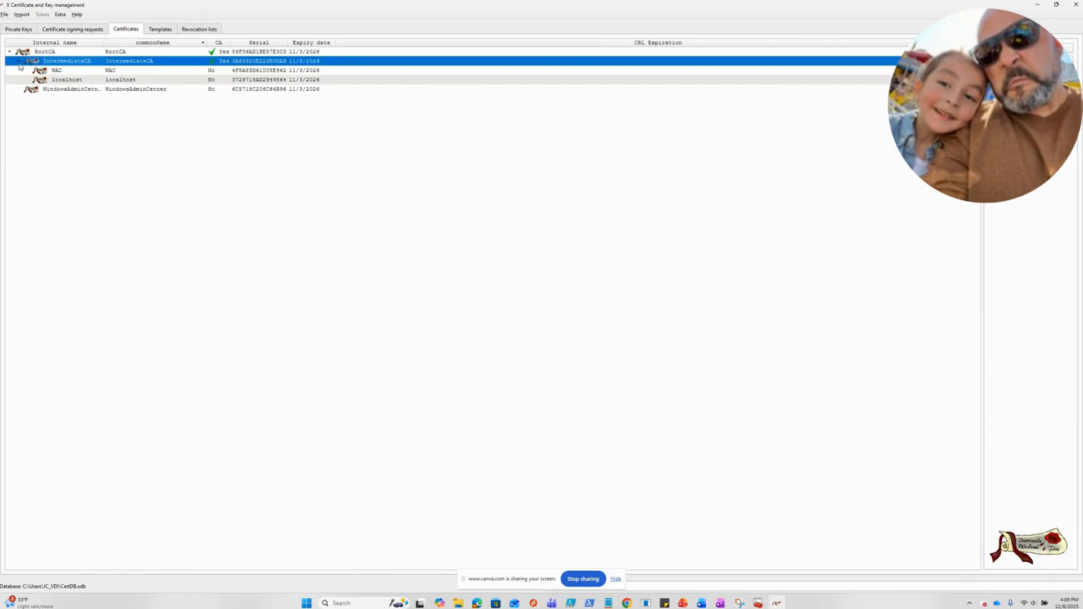
- Export WAC as a PKCS #12 chain WAC.pfx protected by an entered and repeated password
click(62, 71)
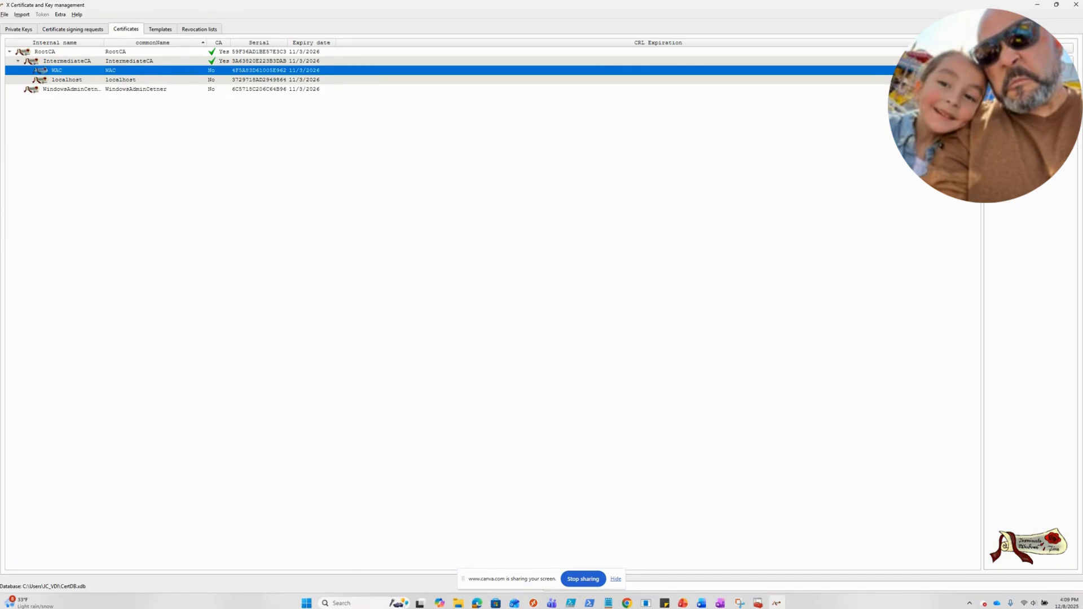
click(1031, 61)
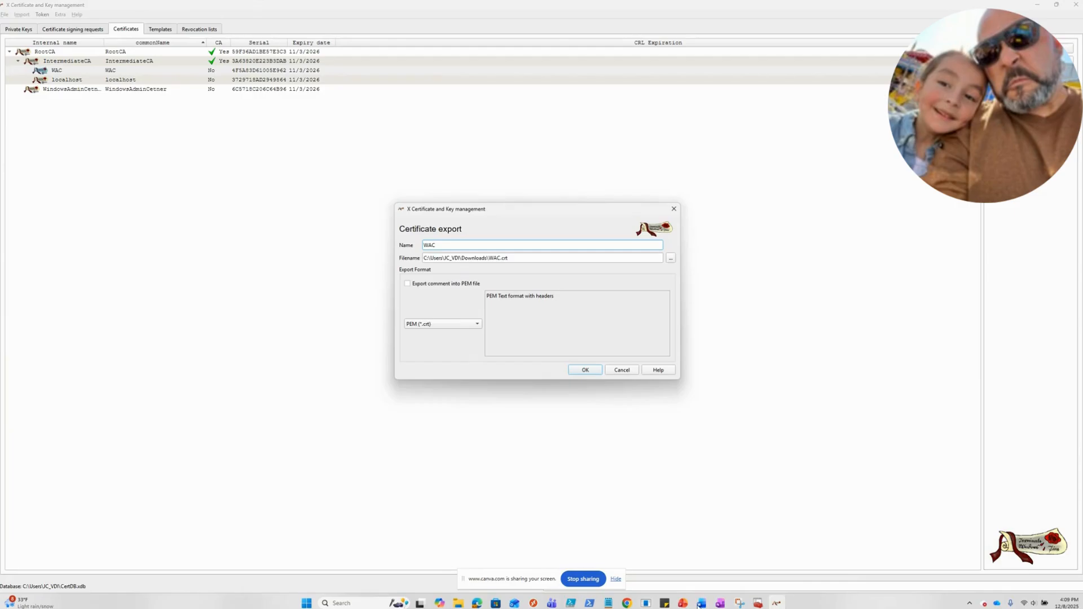
click(741, 605)
click(453, 329)
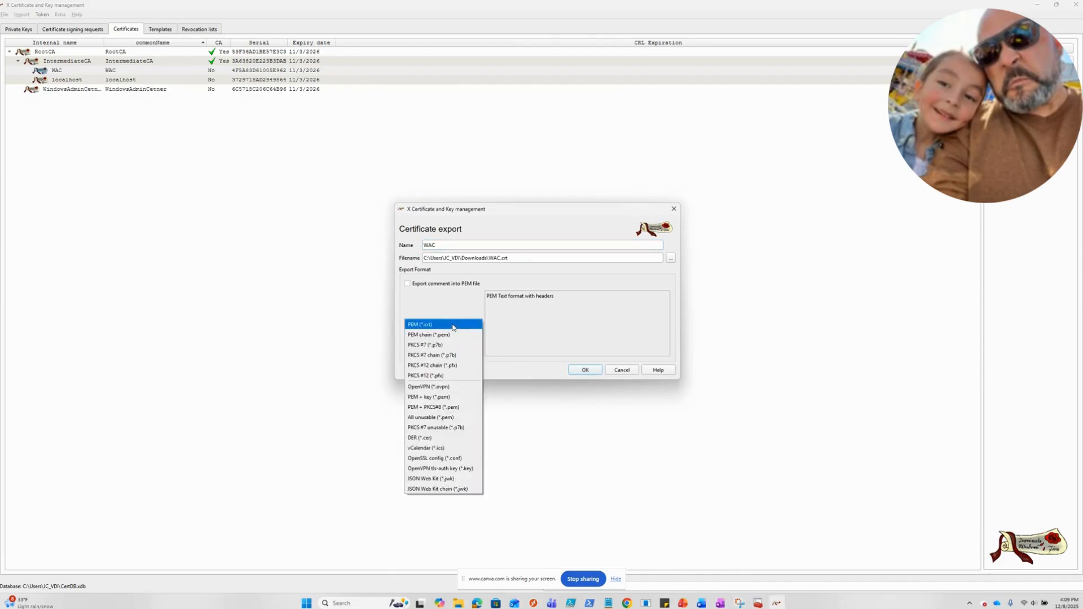
click(459, 367)
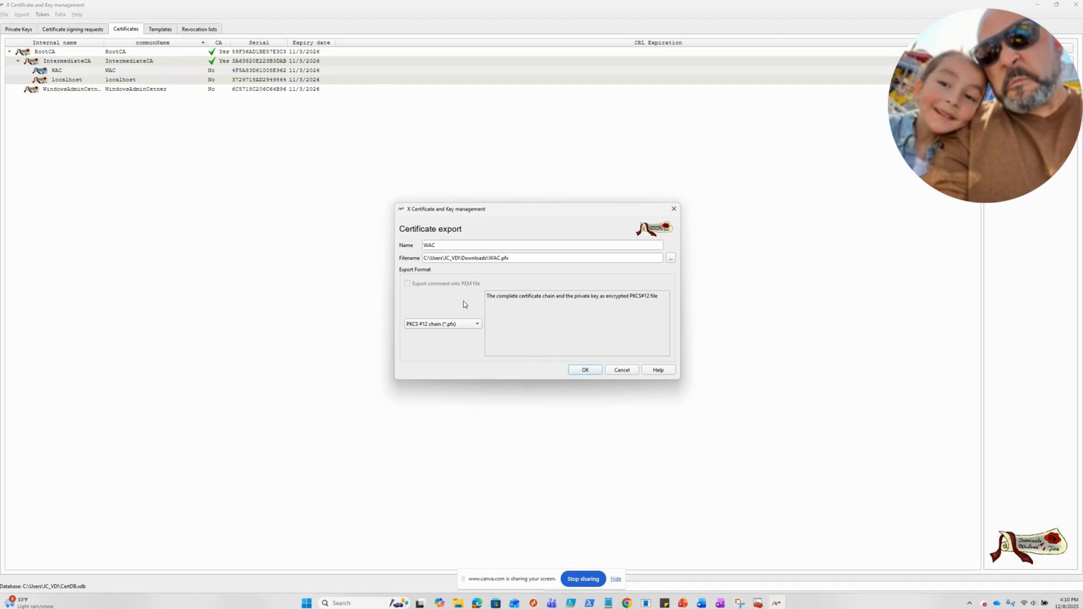
click(584, 371)
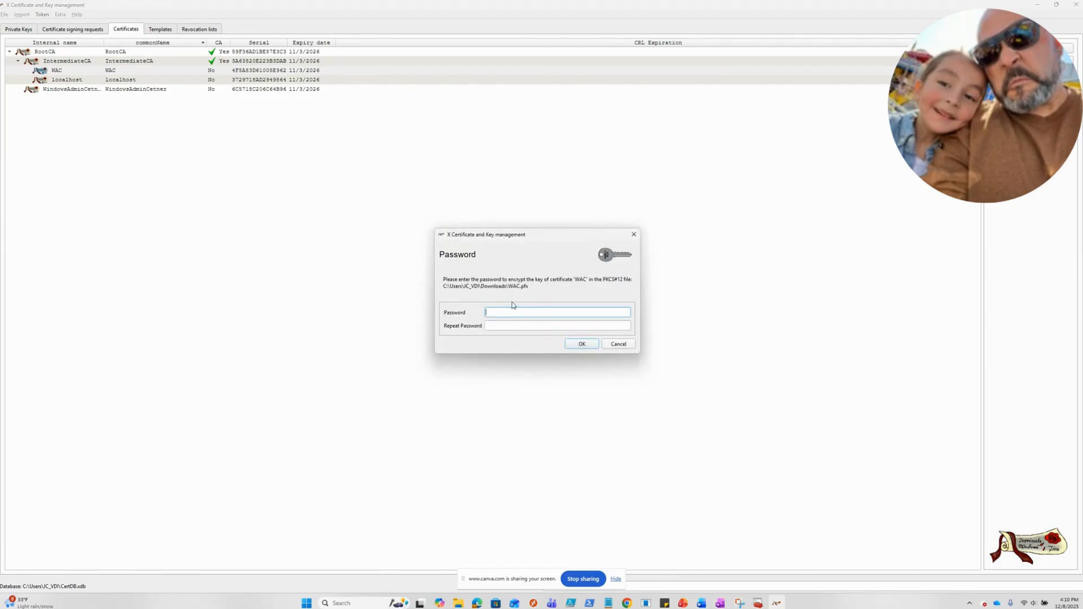
text(***)
click(513, 326)
click(570, 346)
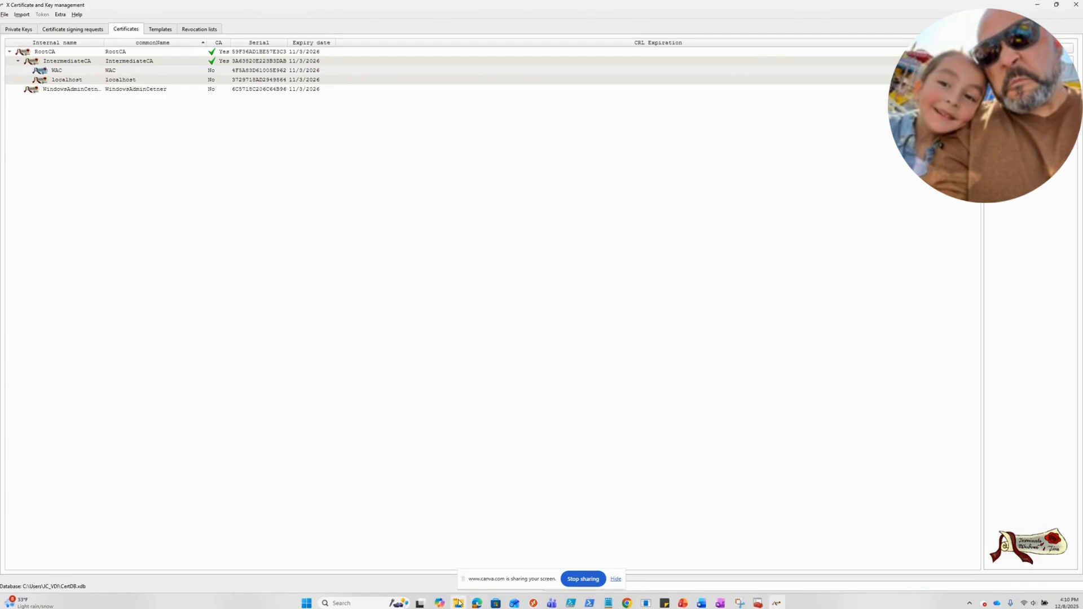
- View WAC's certificate details, cancel a PEM export, then open File Explorer
click(79, 71)
double_click(79, 71)
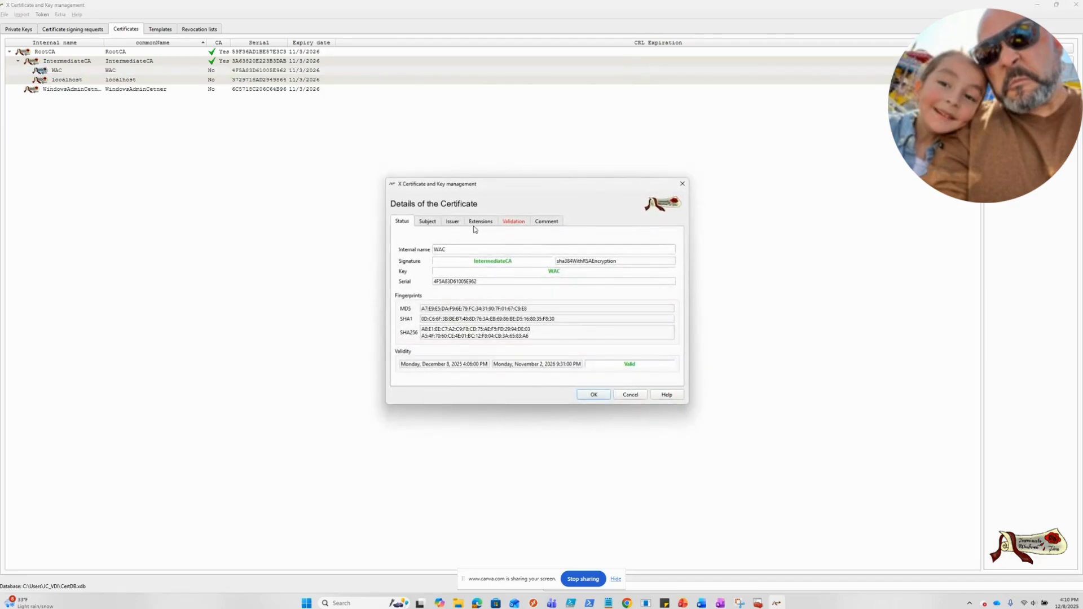
click(627, 394)
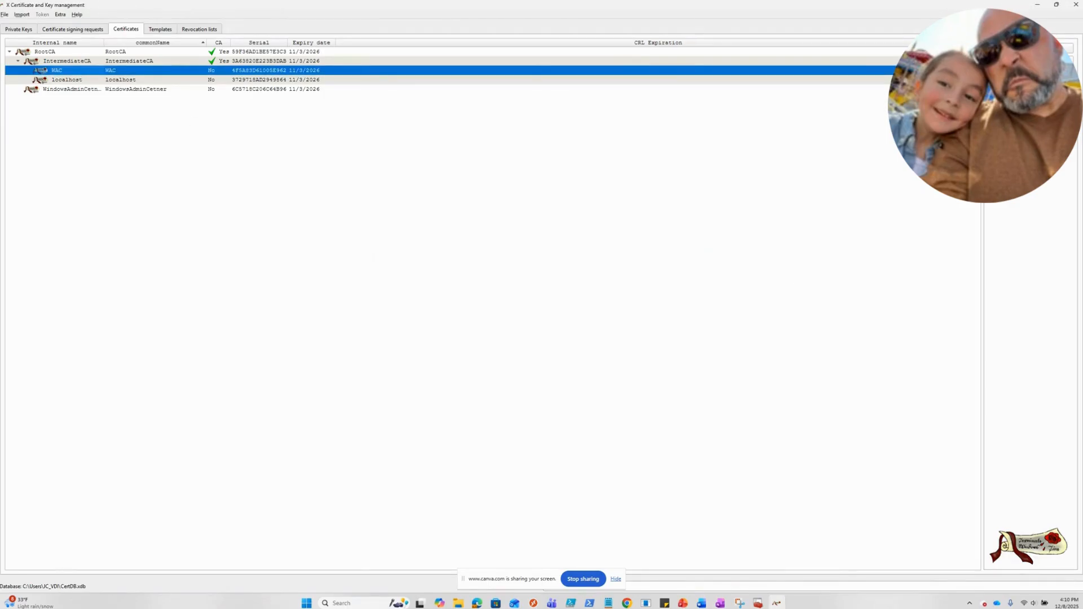
click(1030, 60)
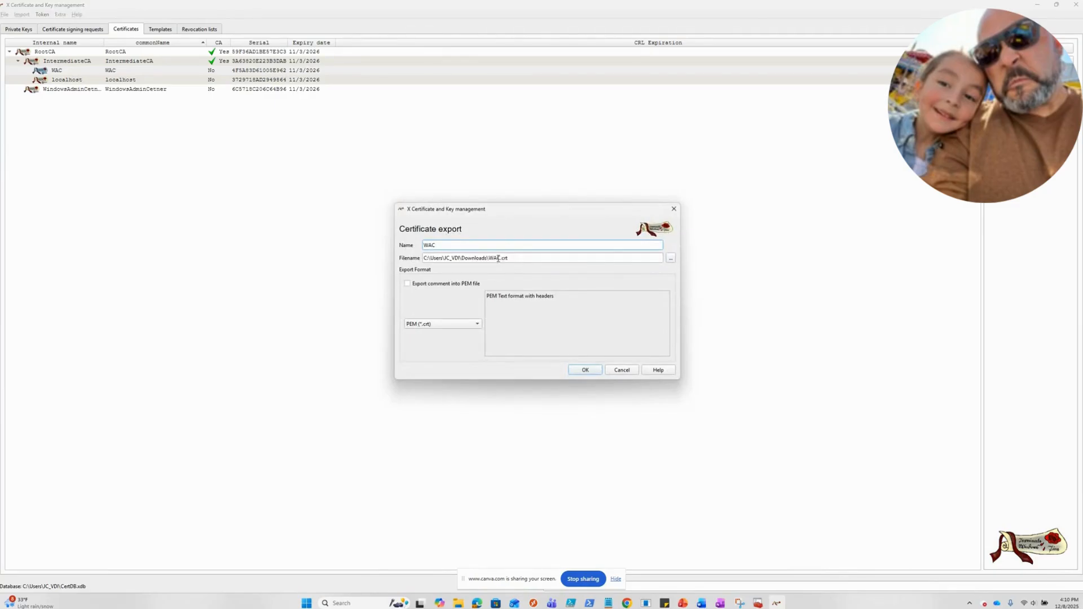
click(622, 370)
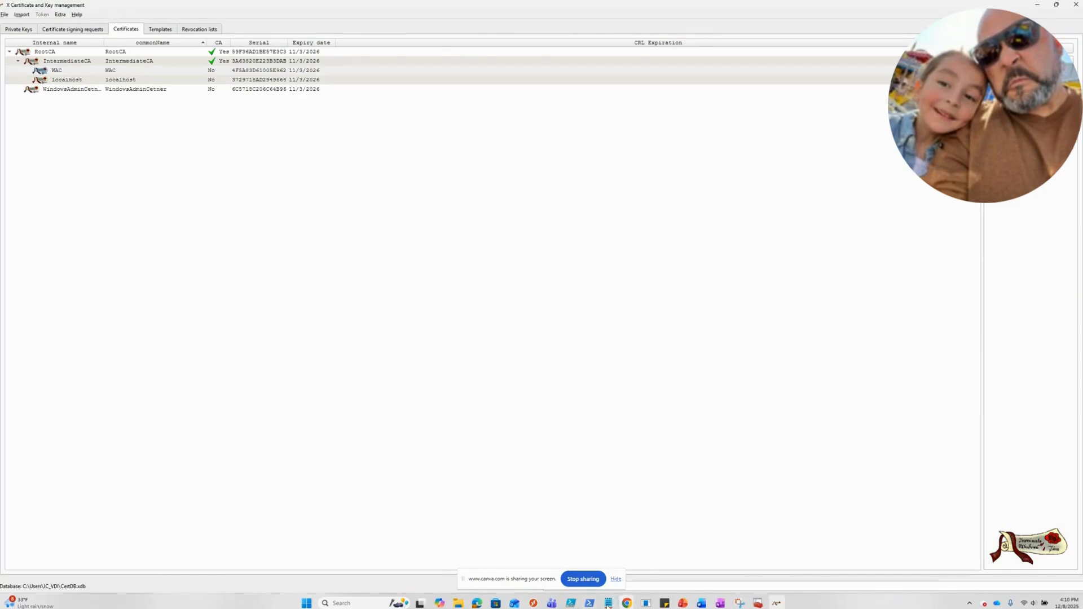
click(459, 603)
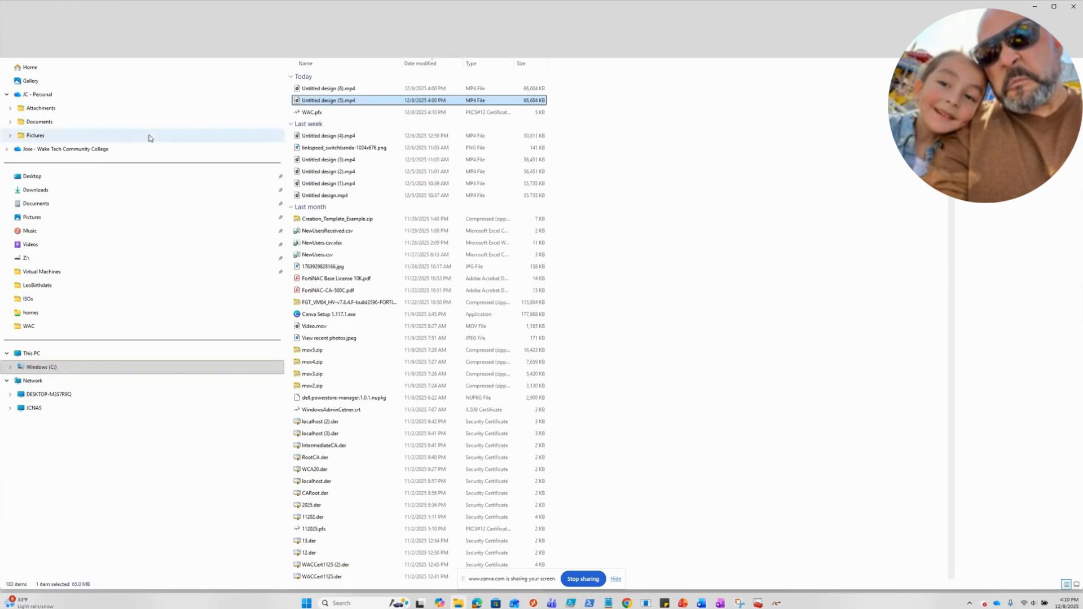
- Check that C:\WAC holds only WAC.crt.old and a PowerStore folder, then select WAC in XCA
click(37, 327)
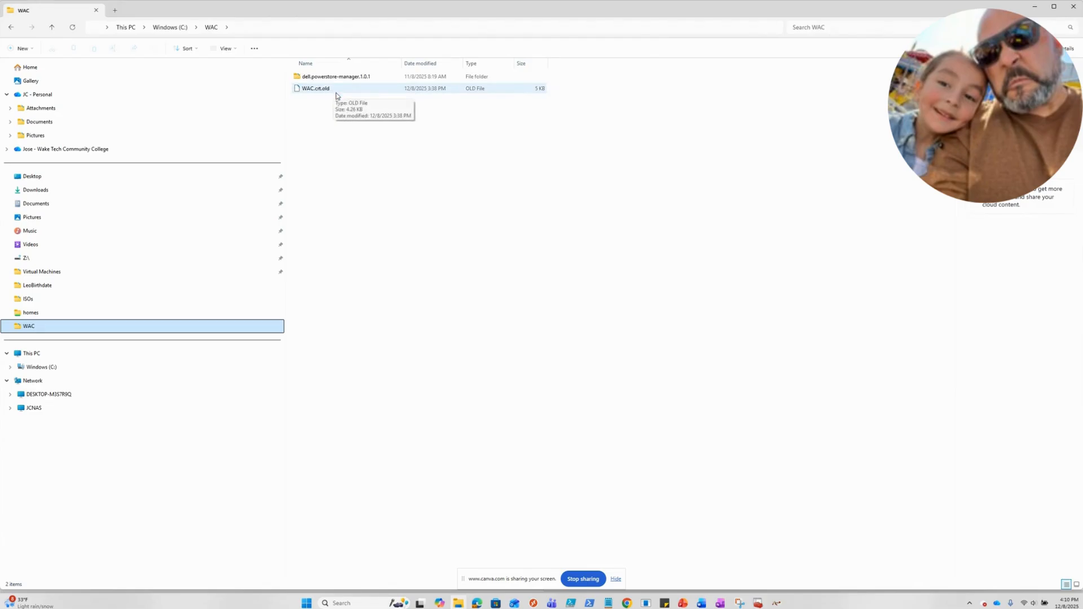
right_click(390, 216)
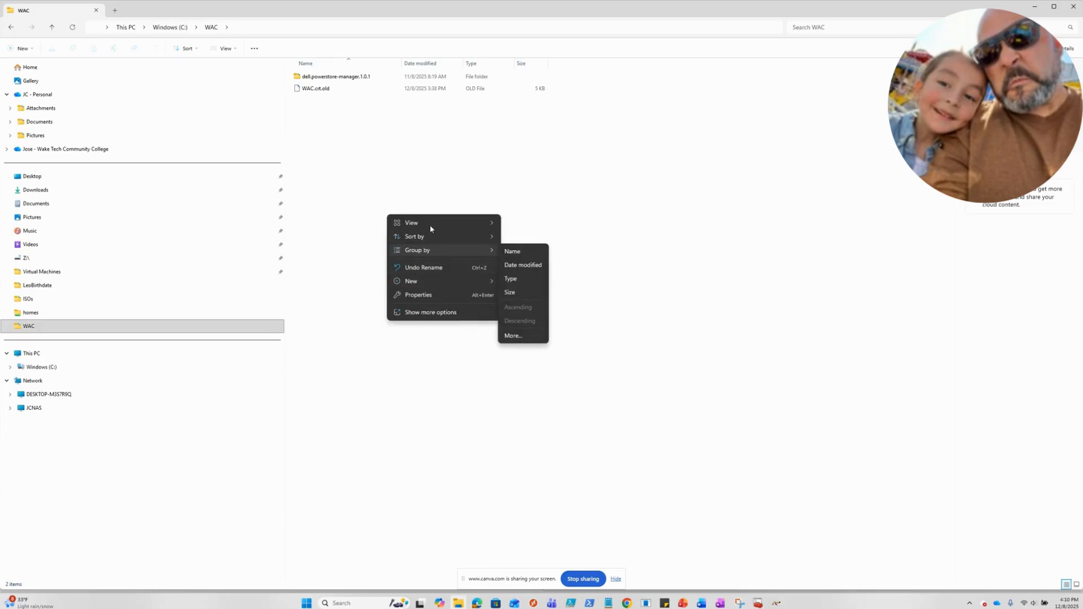
click(469, 430)
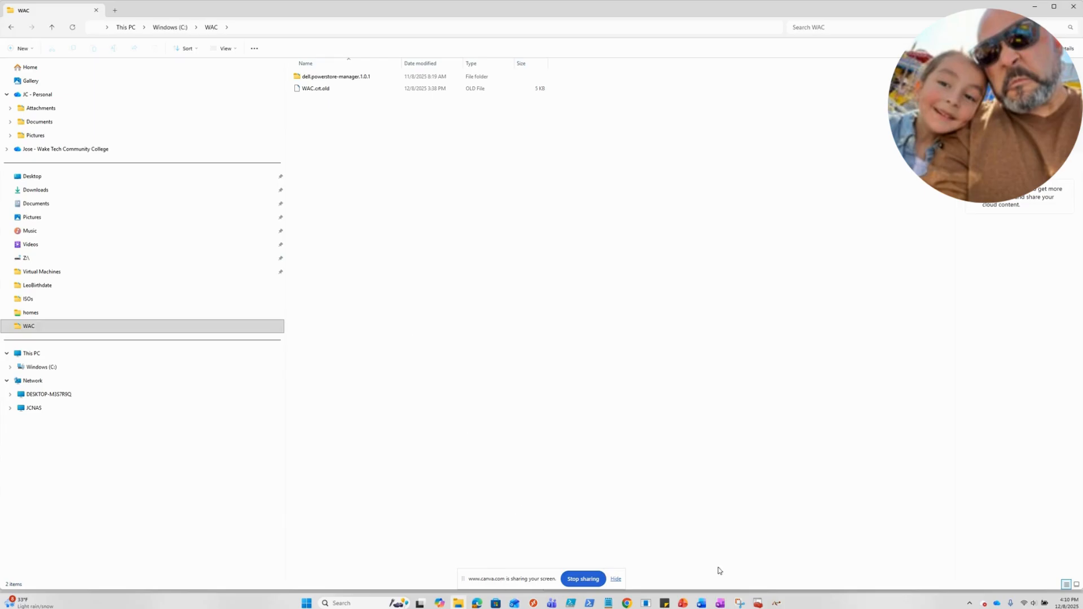
click(777, 603)
click(101, 72)
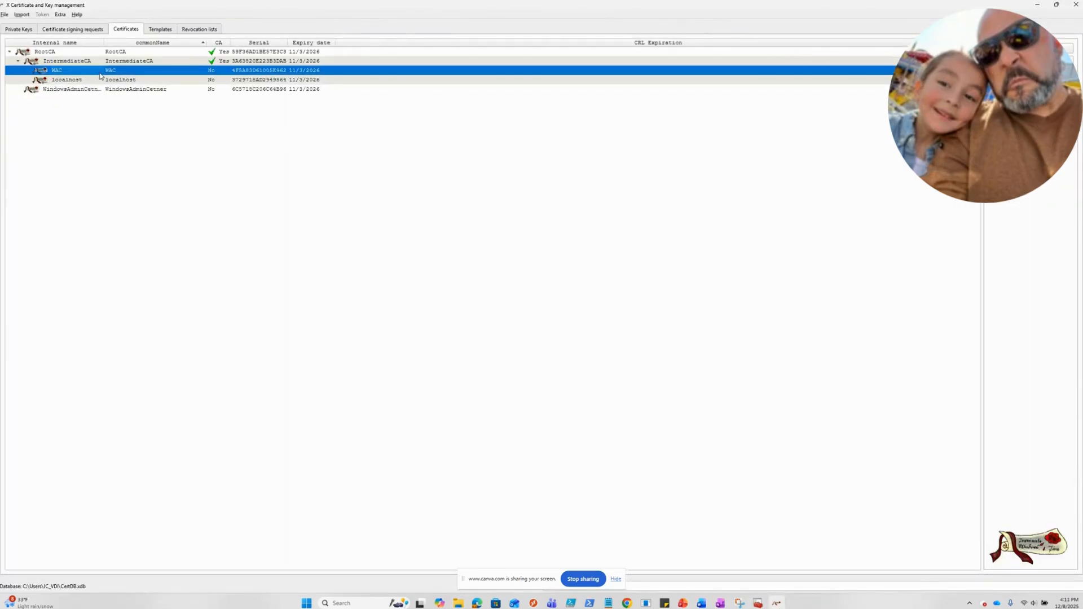
- Export the WAC certificate from XCA in PEM format to C:\WAC\WAC.crt
click(1031, 71)
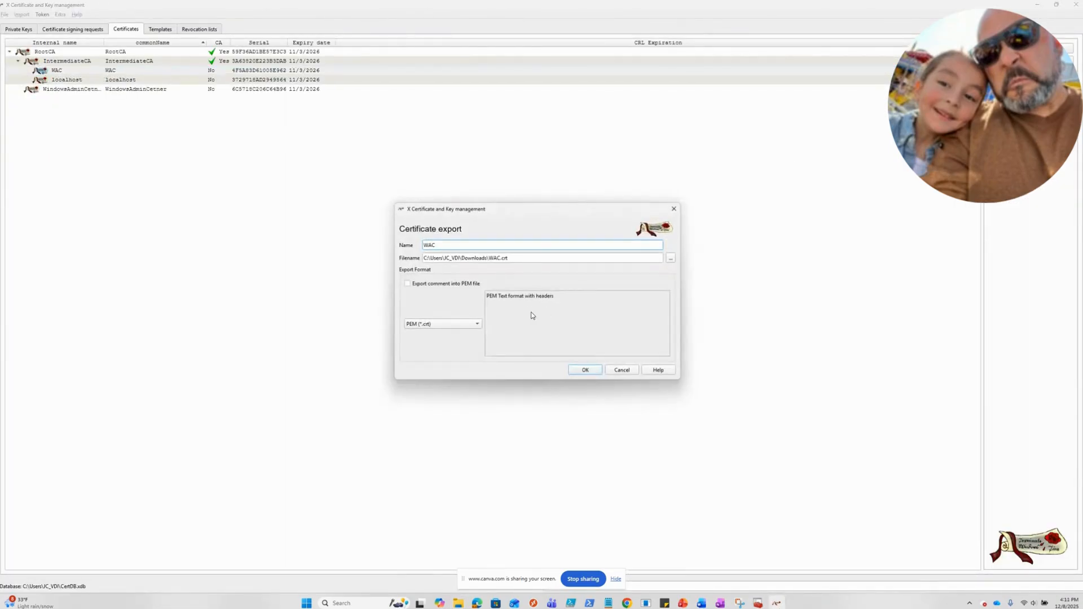
click(671, 259)
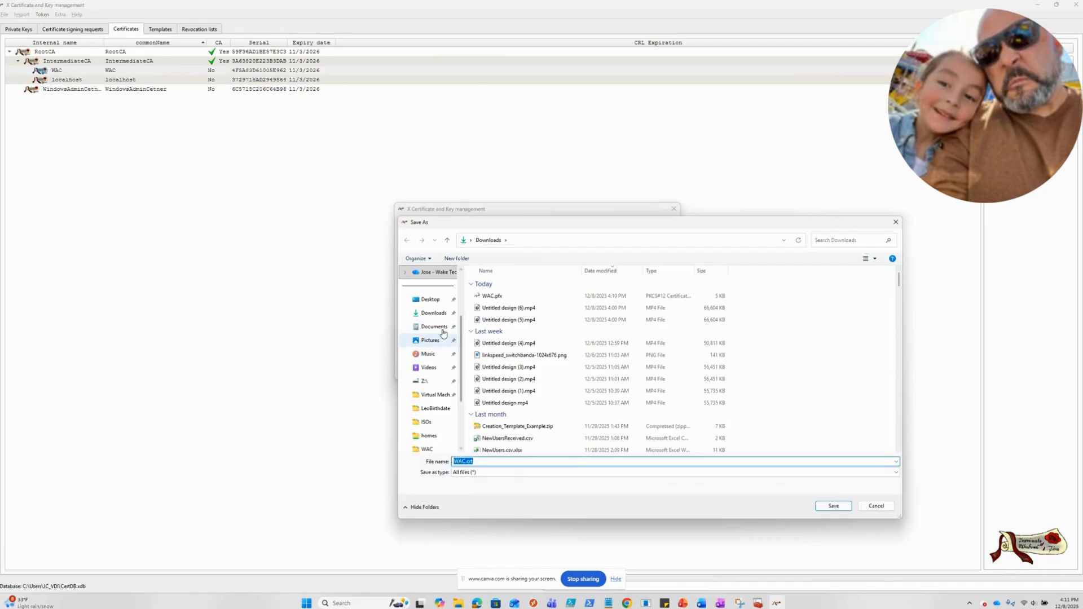
click(427, 449)
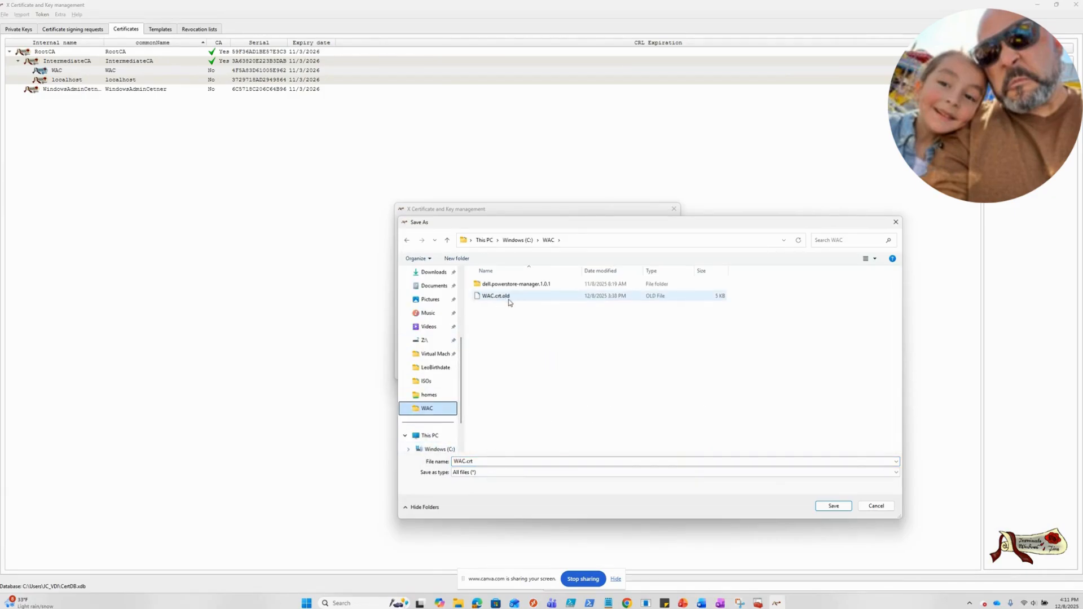
click(834, 506)
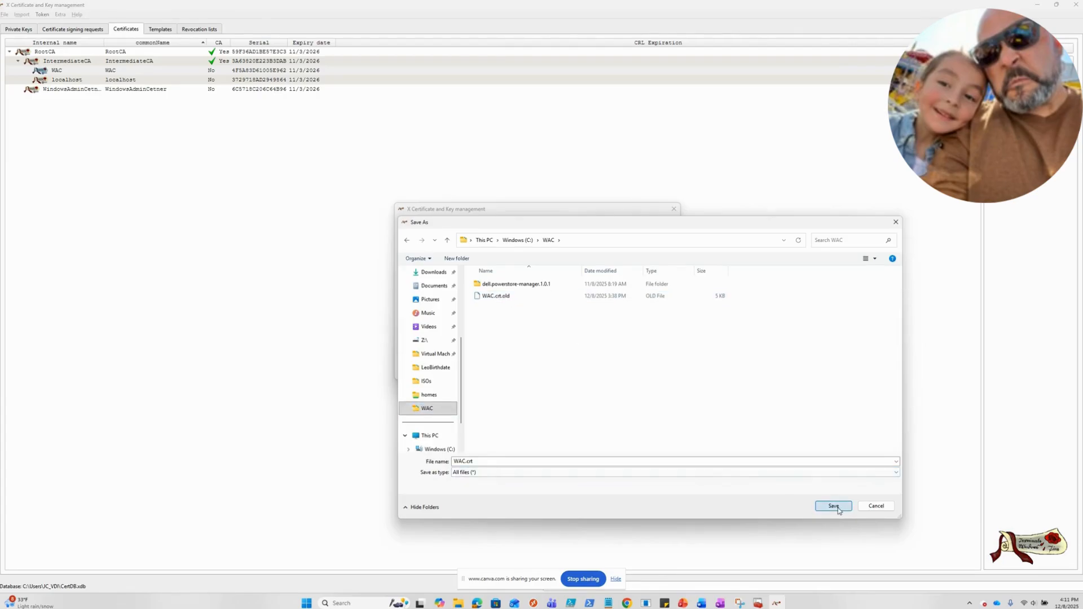
click(585, 370)
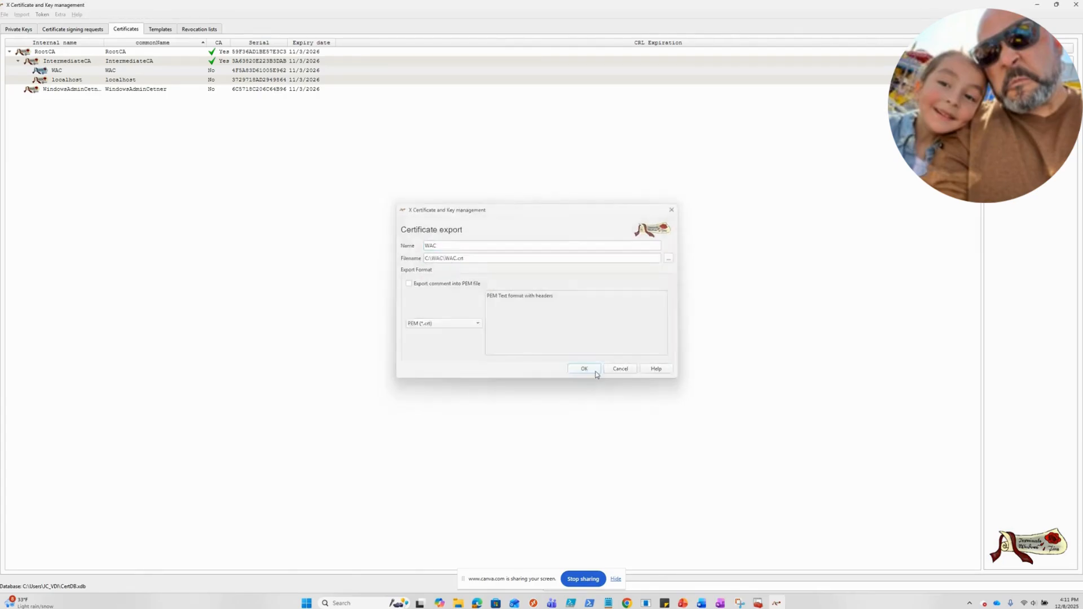
- Confirm WAC.crt appears as an X.509 certificate in C:\WAC, then bring the OneNote notes forward
click(1038, 5)
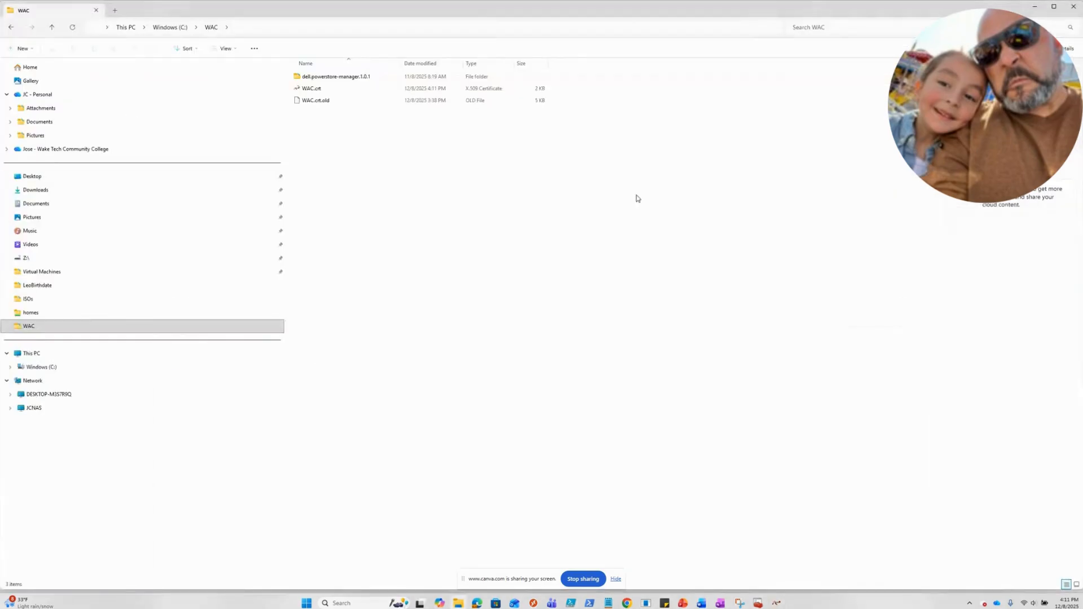
click(318, 88)
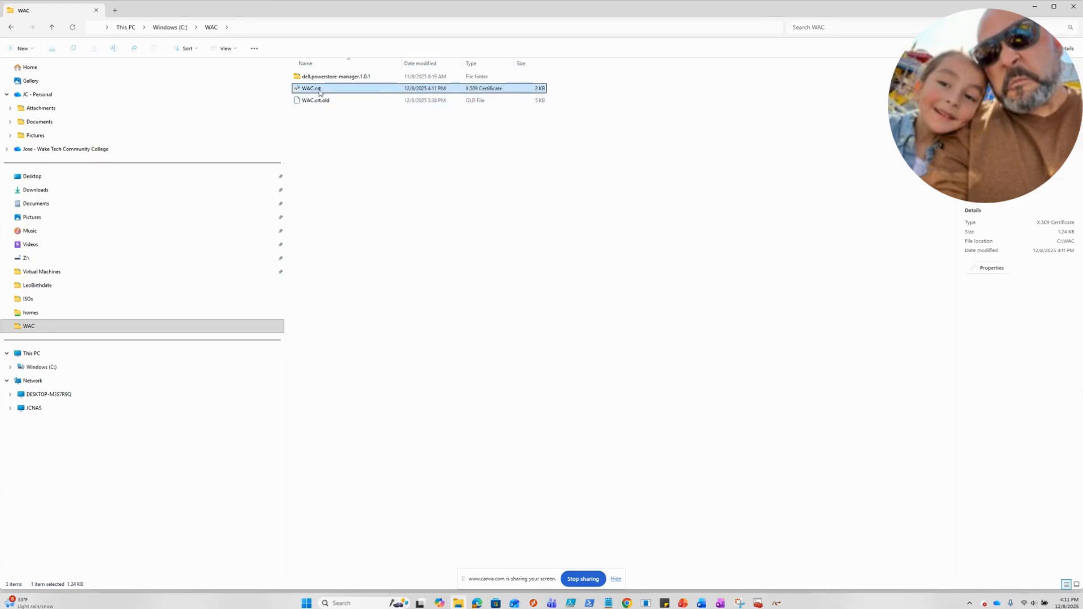
click(1037, 7)
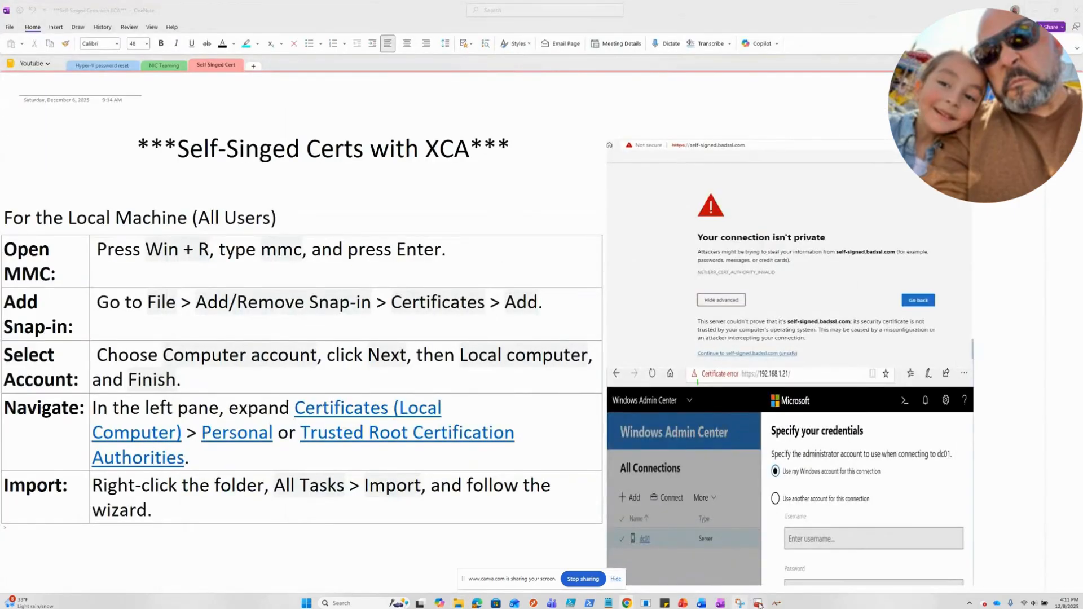
- Maximize Console1 and launch All Tasks > Import on the local computer's Personal\Certificates list
mouse_move(758, 603)
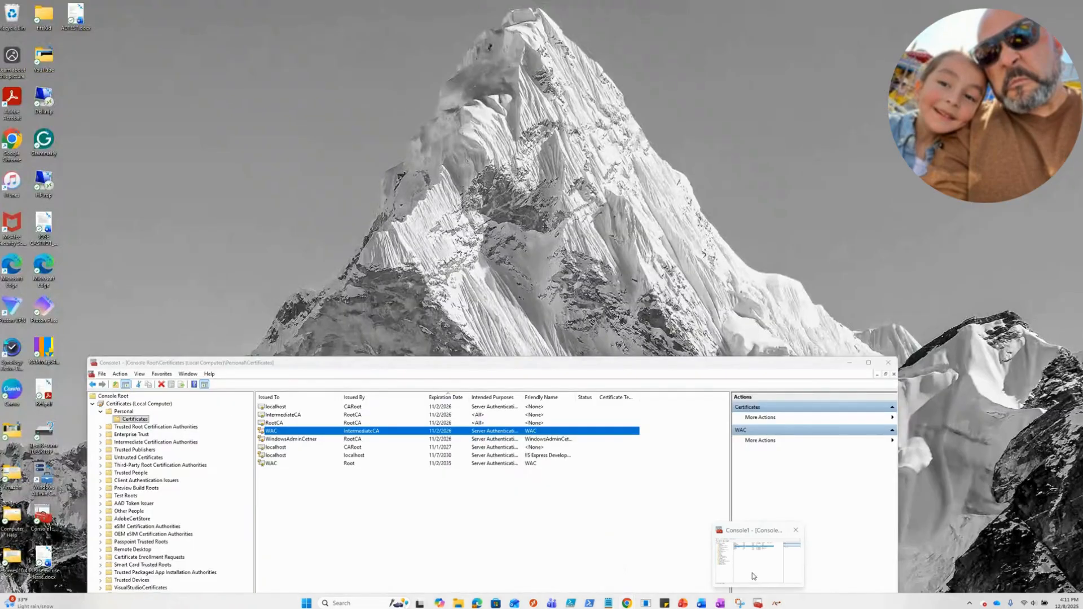
click(753, 576)
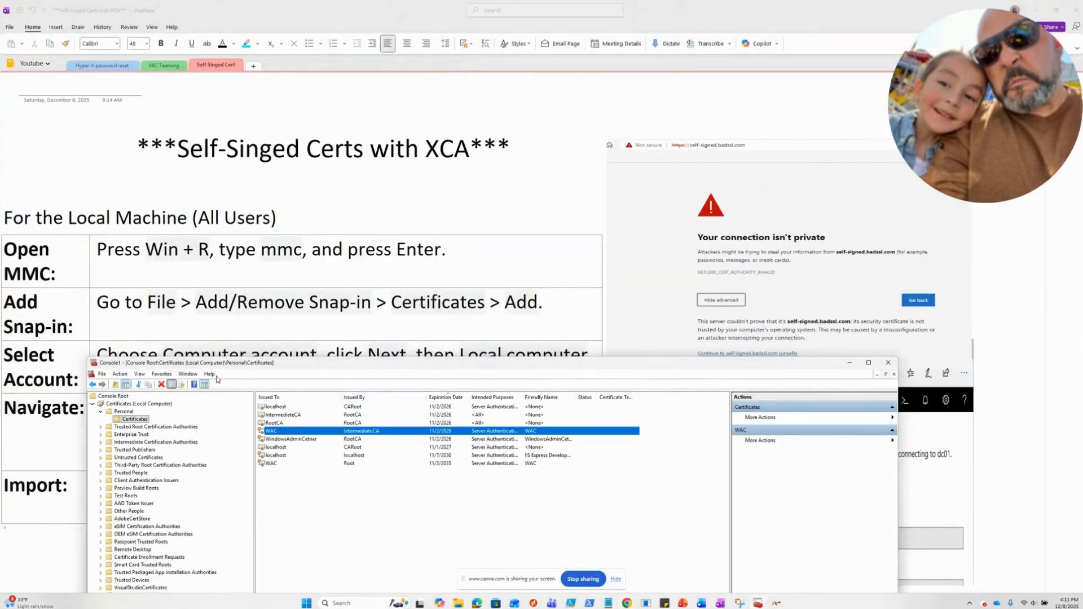
double_click(337, 367)
right_click(337, 234)
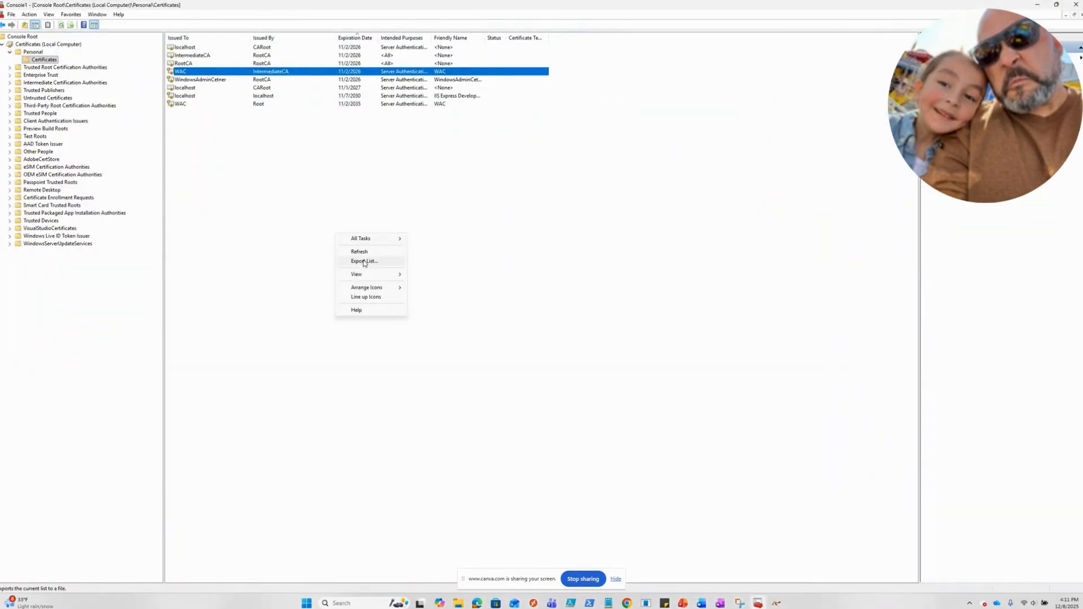
mouse_move(361, 239)
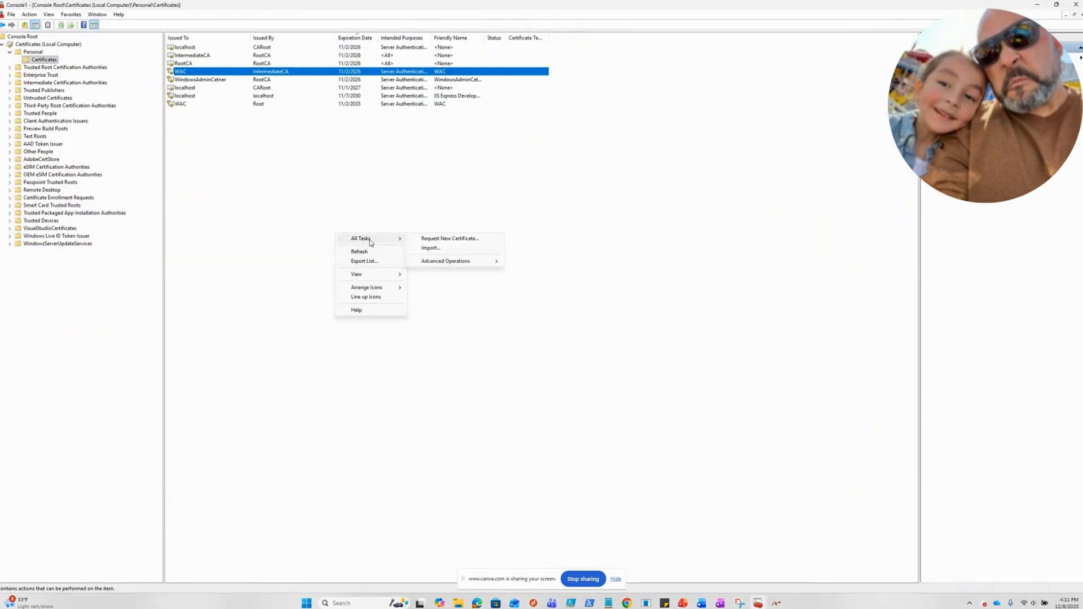
click(429, 249)
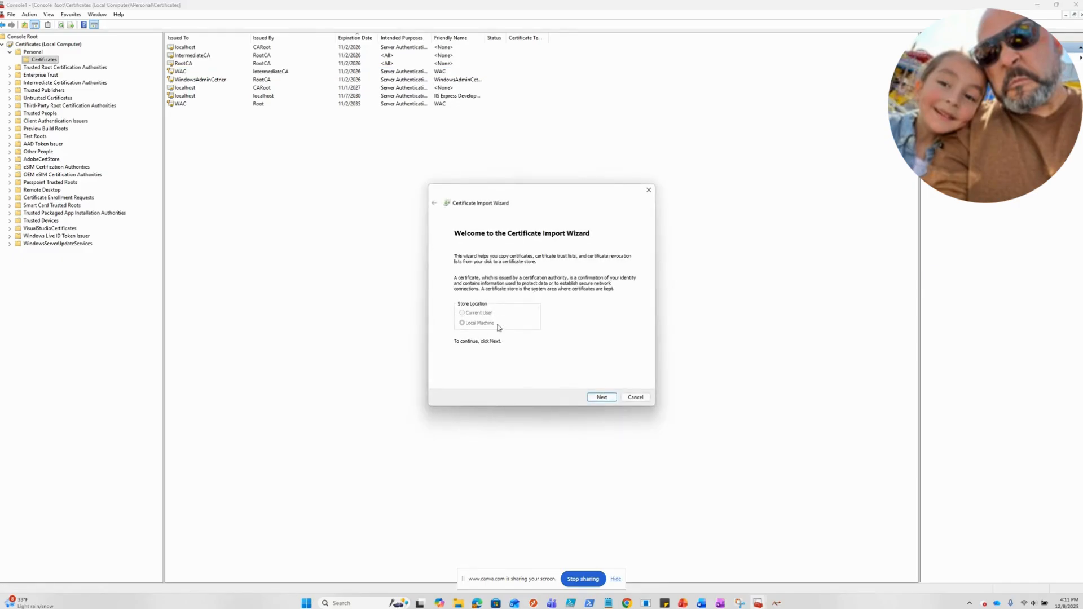
- Import WAC.crt into the Personal store through the wizard and acknowledge the success message
click(600, 395)
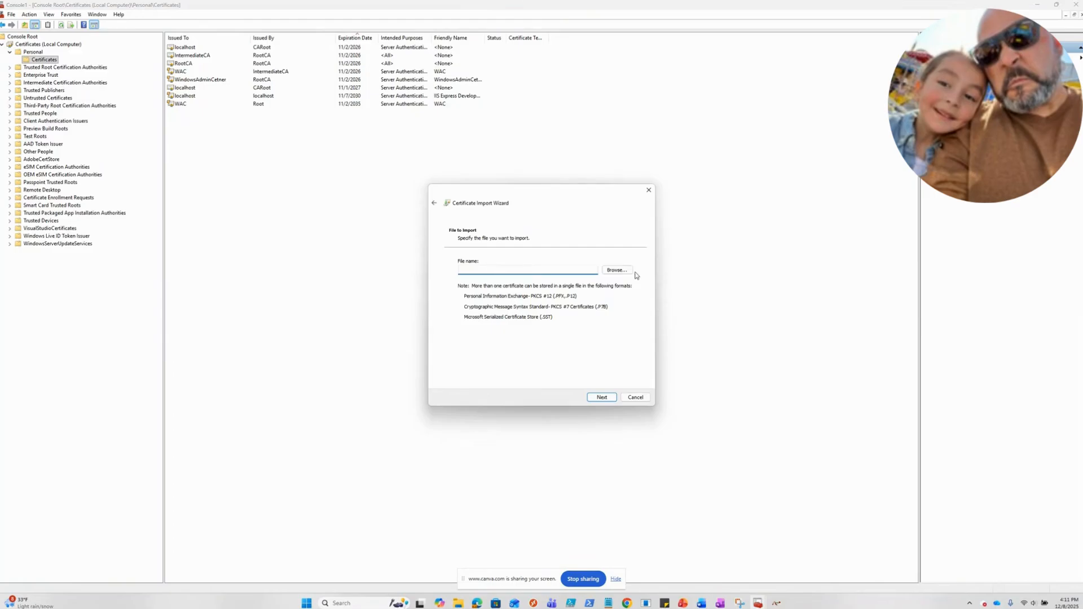
click(615, 271)
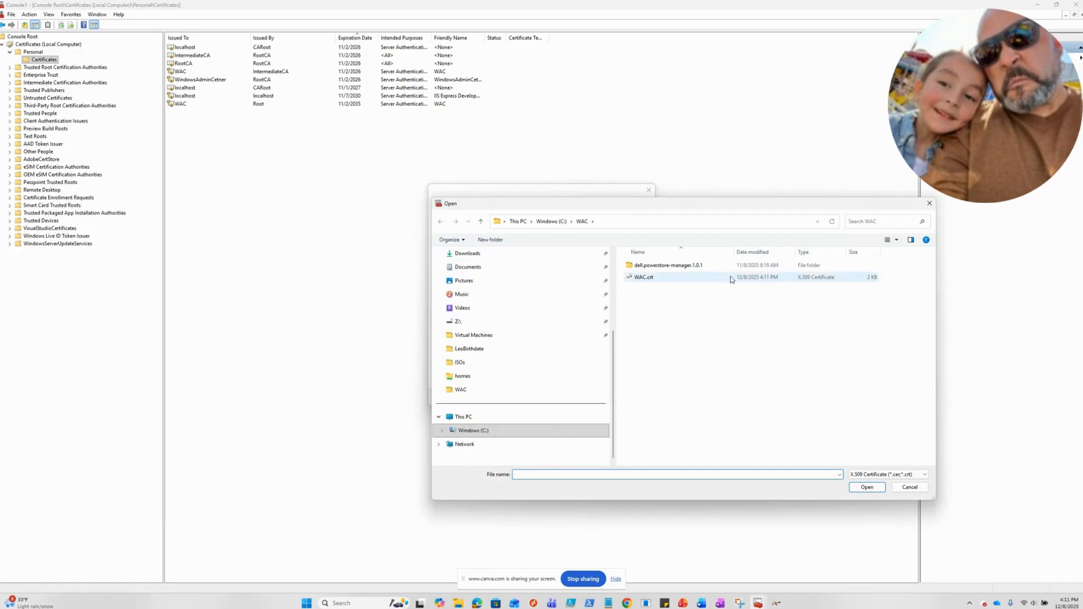
click(659, 280)
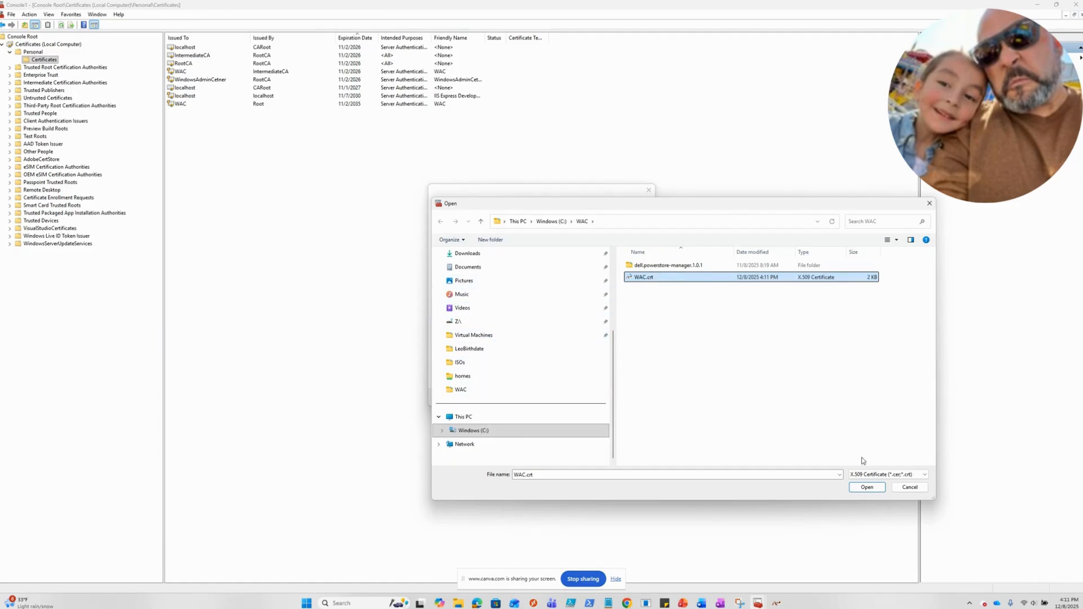
click(866, 487)
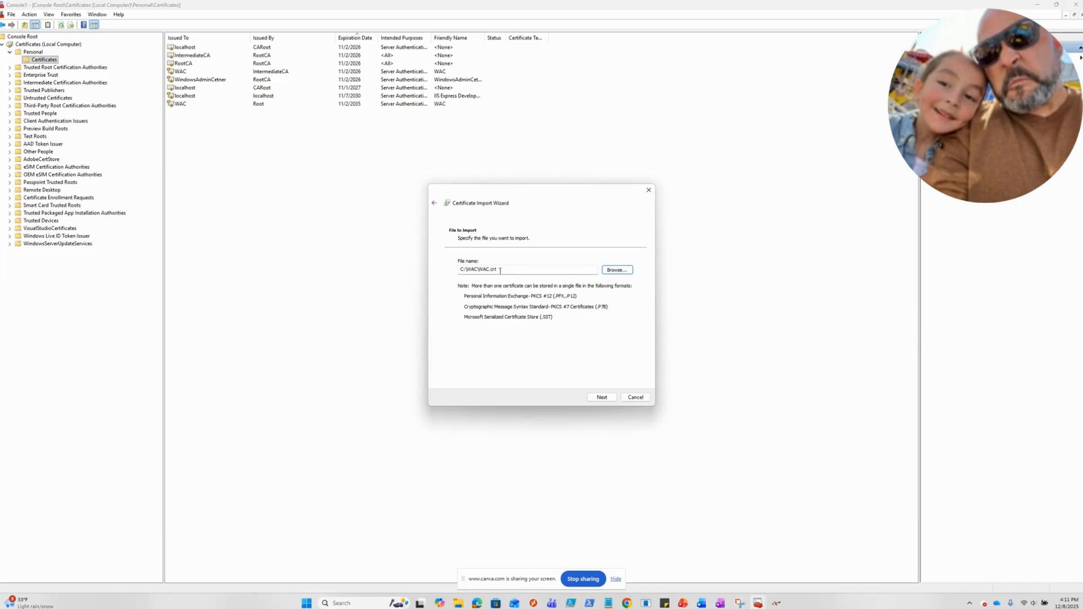
click(602, 397)
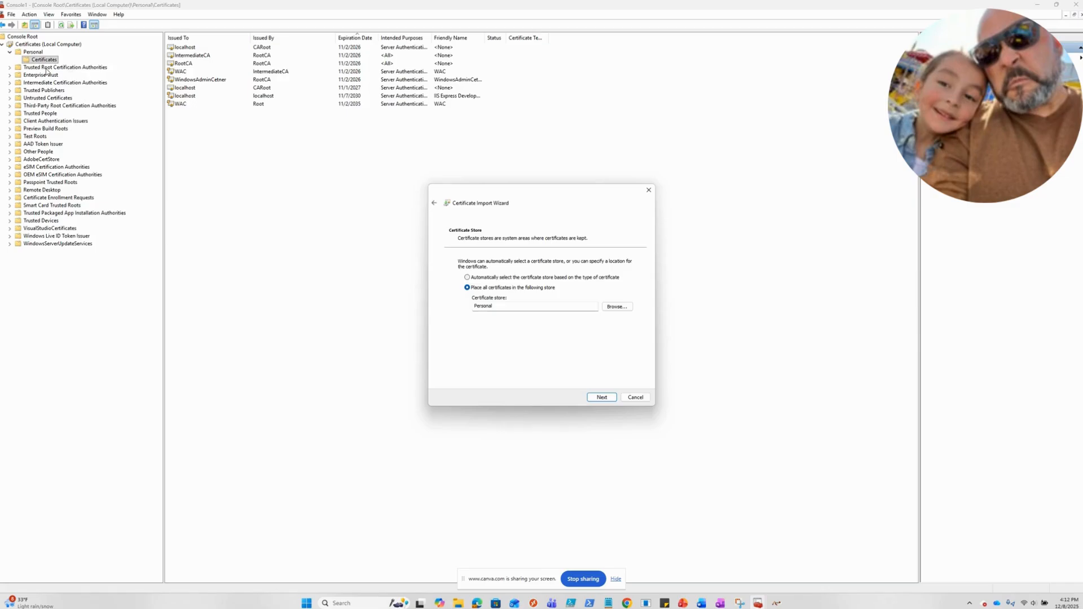
click(602, 397)
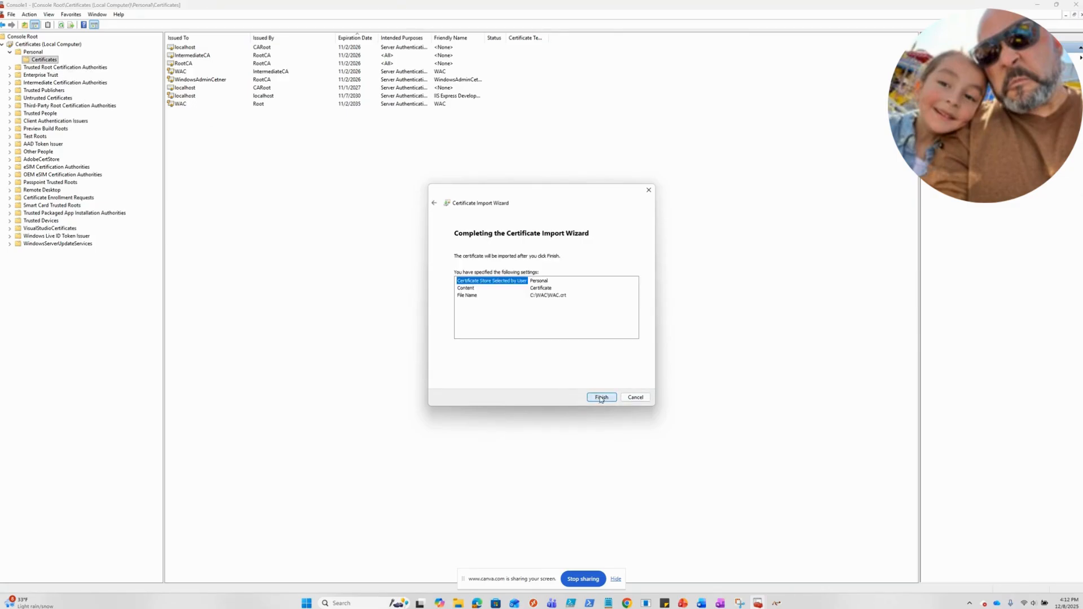
click(604, 397)
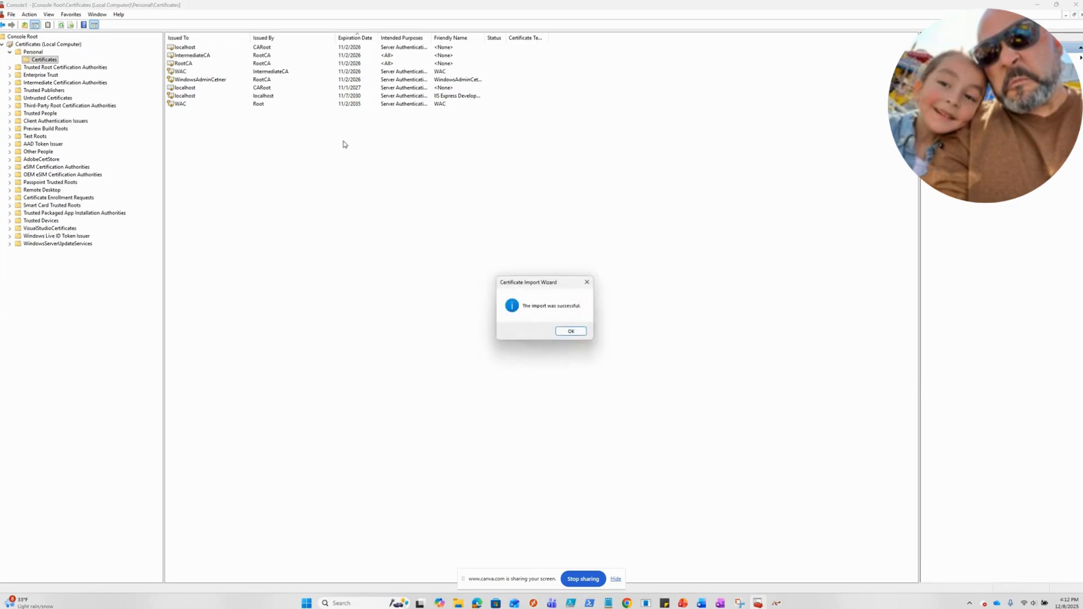
click(573, 332)
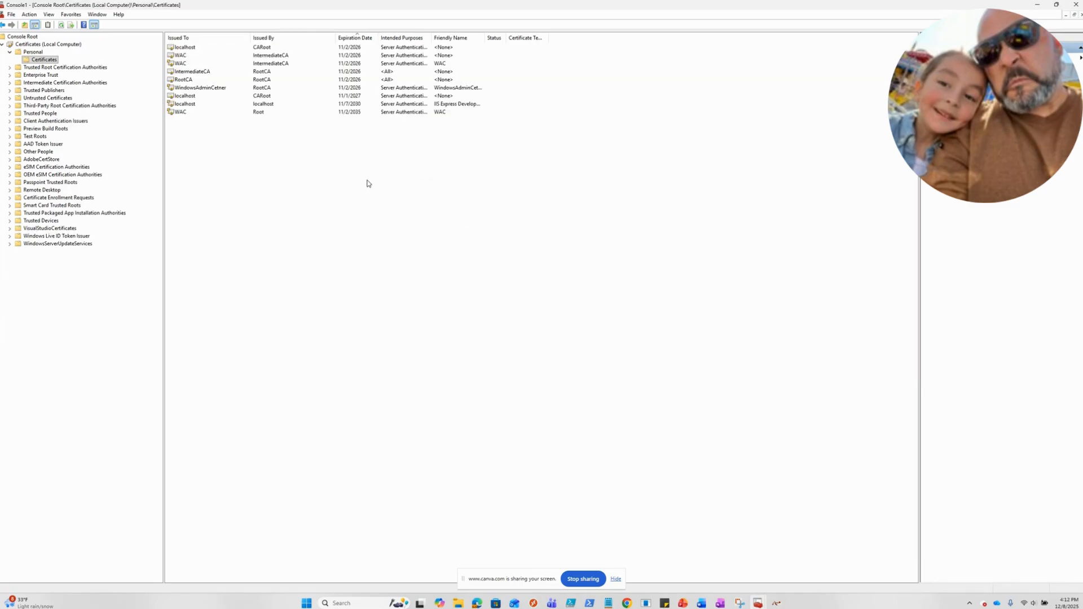
- Sort Personal certificates by Expiration Date, latest first, and open the IntermediateCA-issued WAC certificate
click(271, 58)
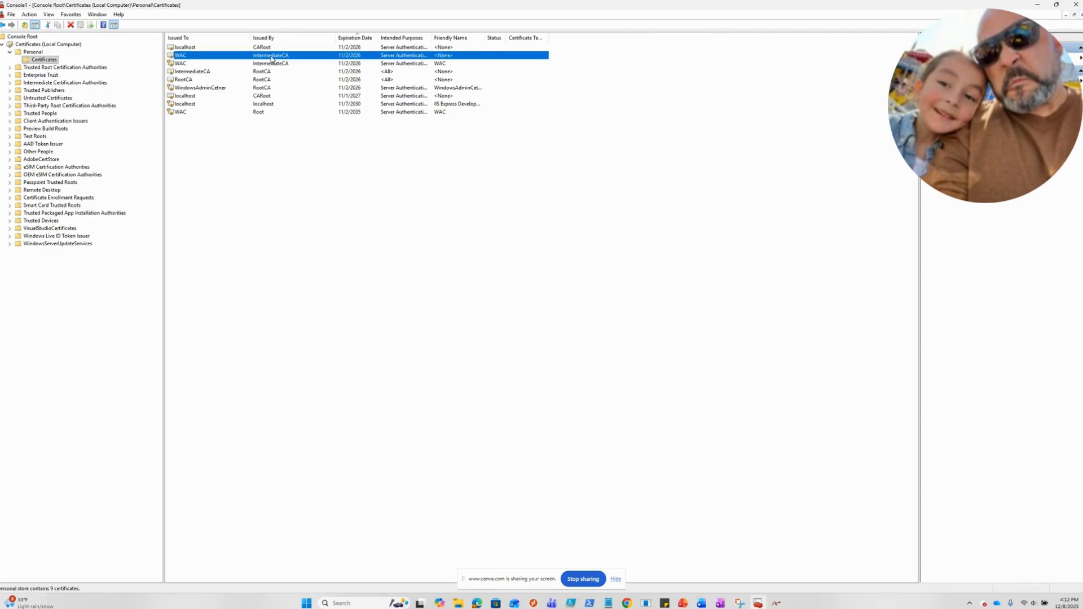
click(354, 38)
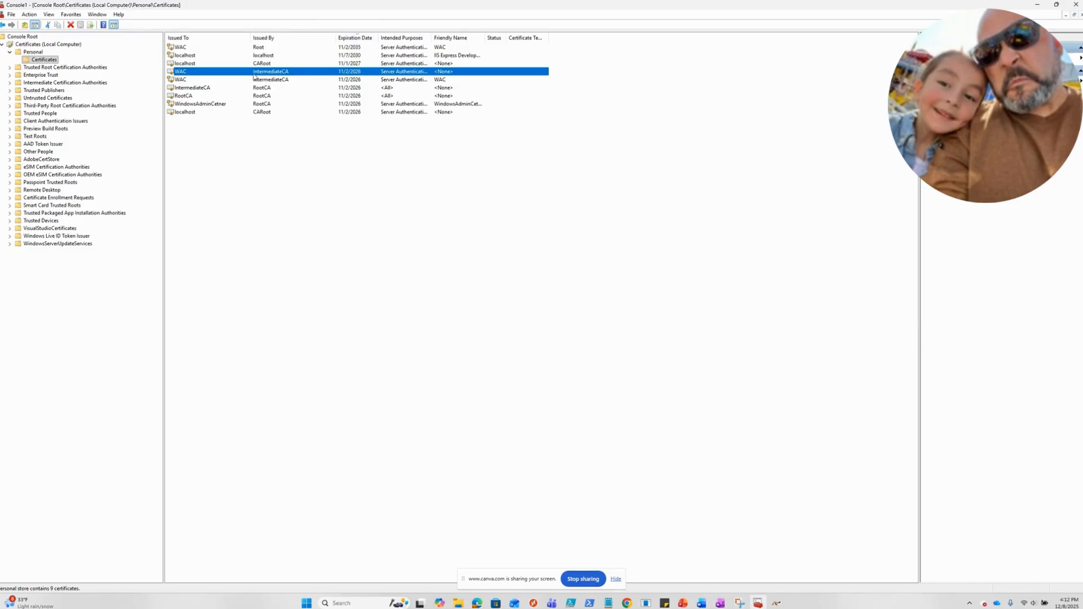
click(386, 81)
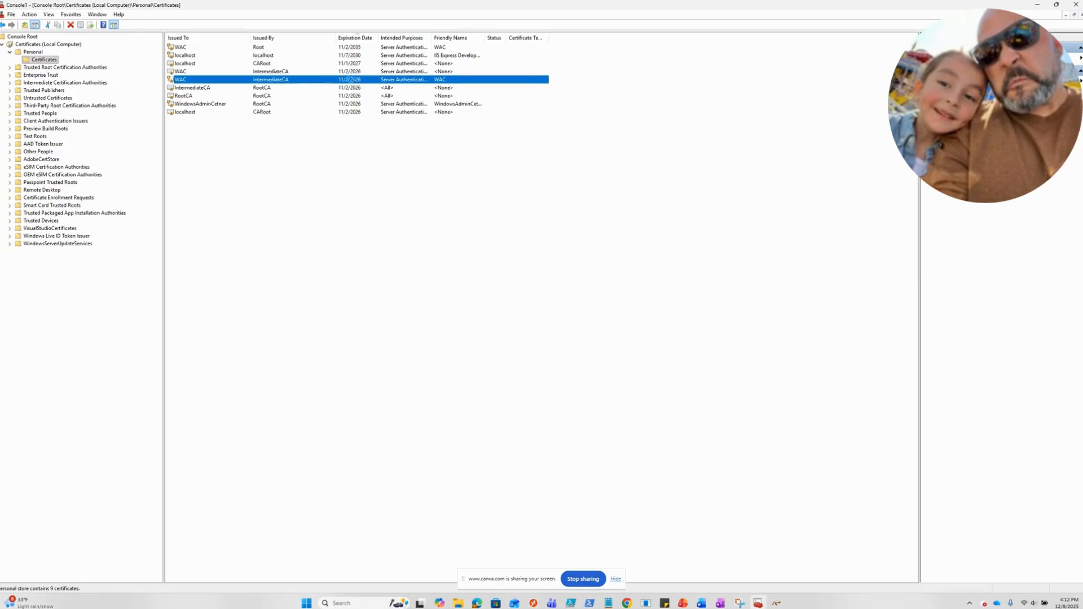
double_click(350, 80)
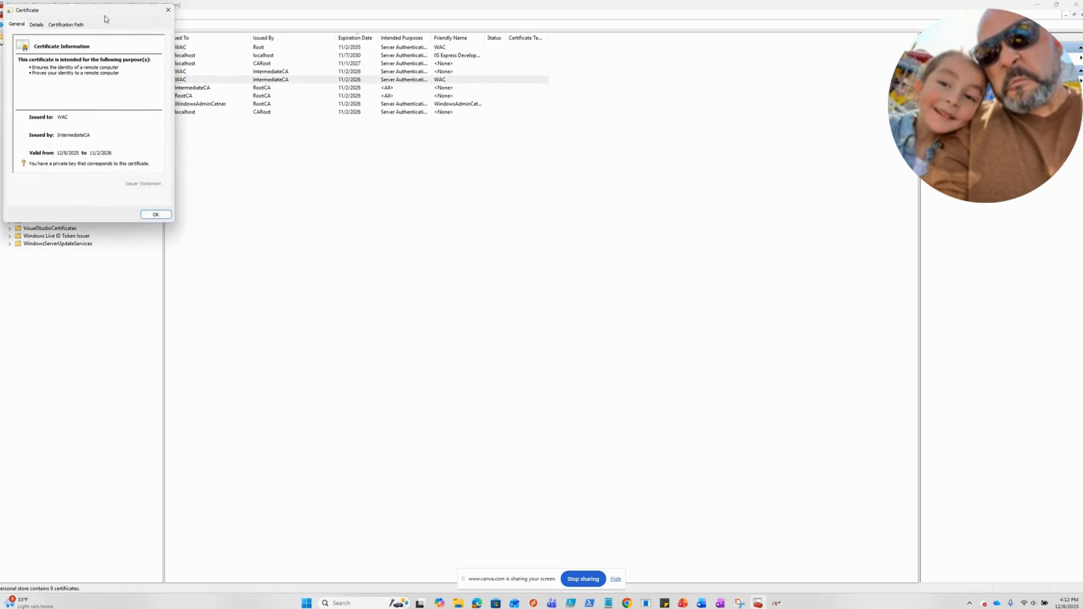
- Center the WAC certificate dialog on screen, reopening it once
drag(104, 19, 406, 86)
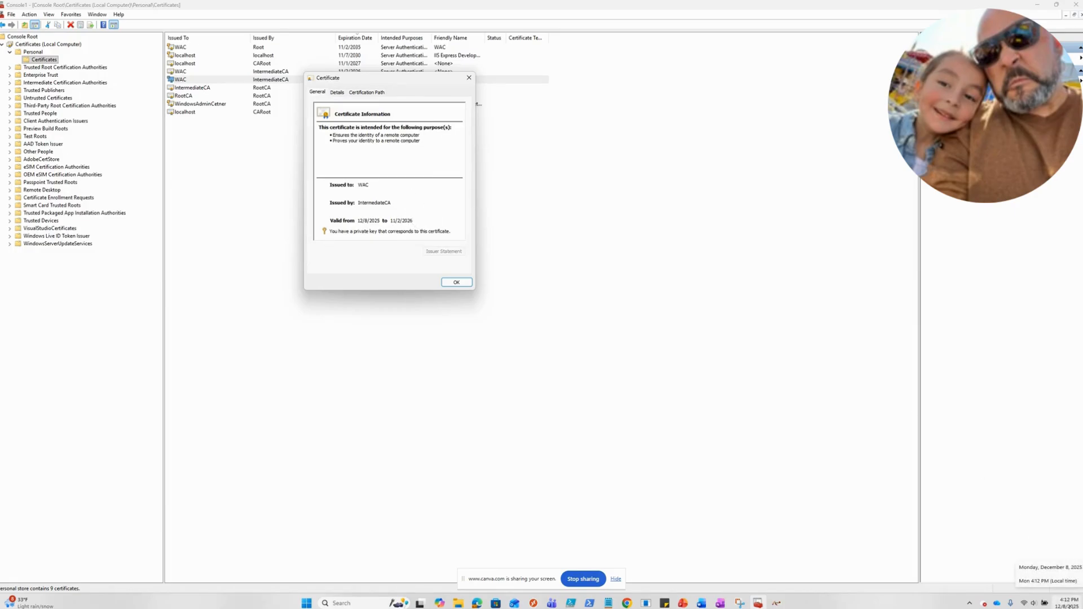
click(455, 282)
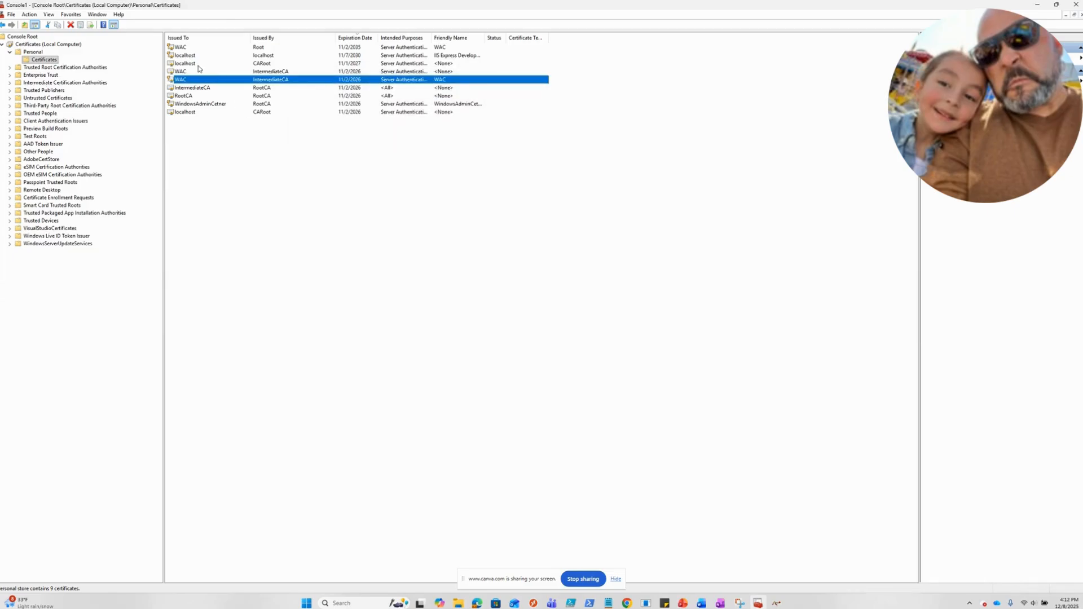
drag(128, 17, 474, 94)
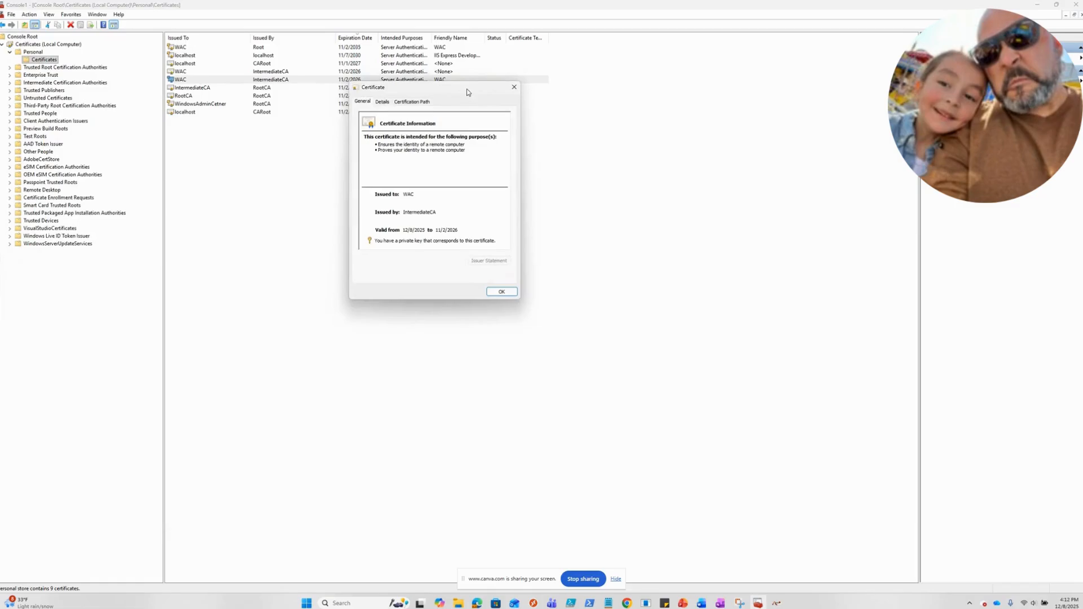
- Verify the IntermediateCA-to-RootCA certification path and select the certificate's Thumbprint hash
click(404, 103)
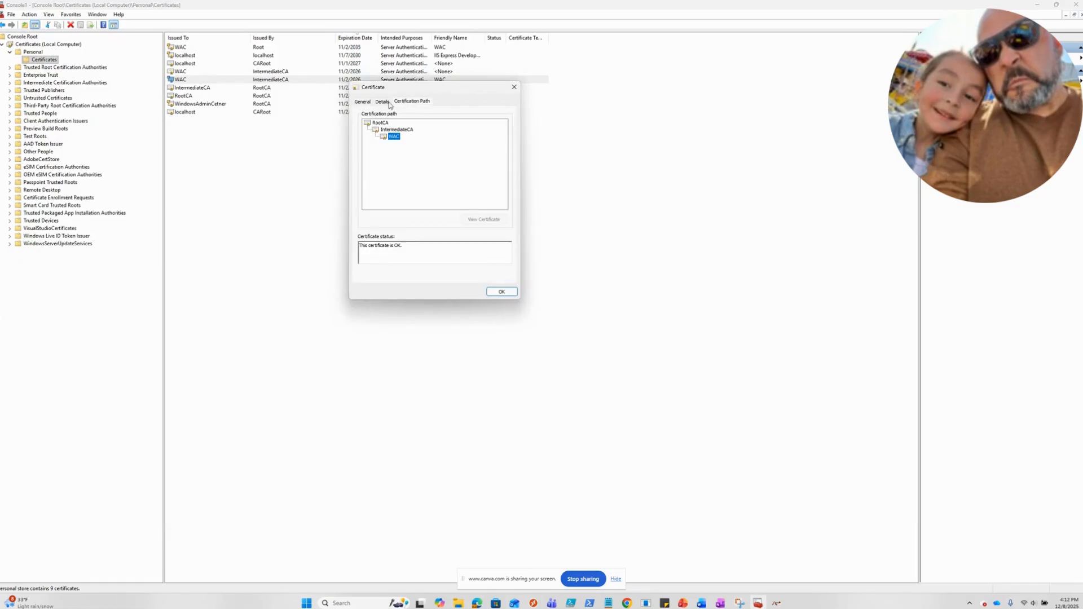
click(382, 101)
scroll(418, 147, down, 4)
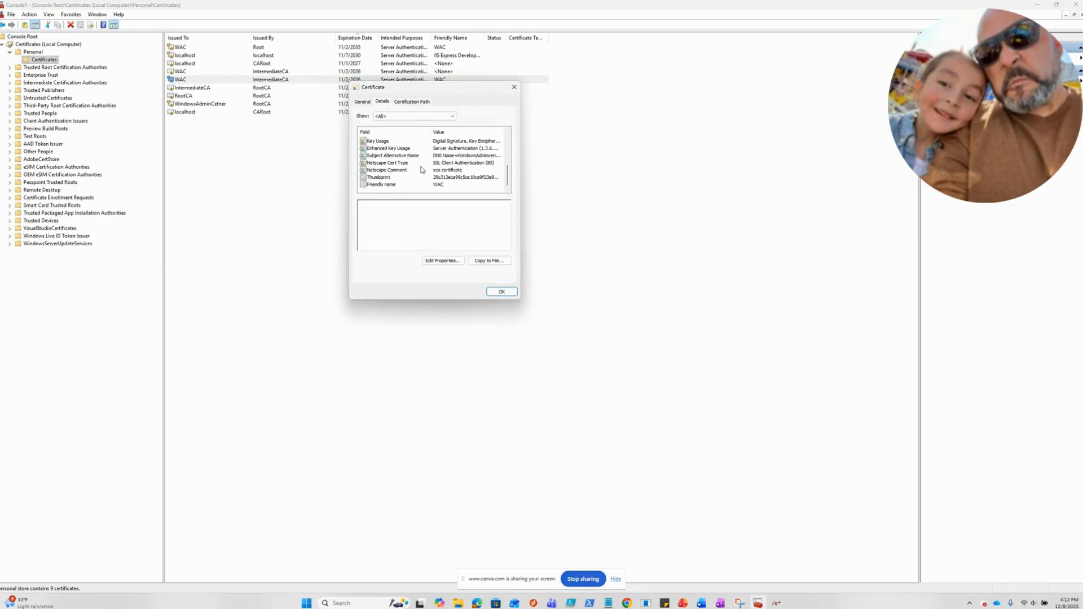
click(387, 178)
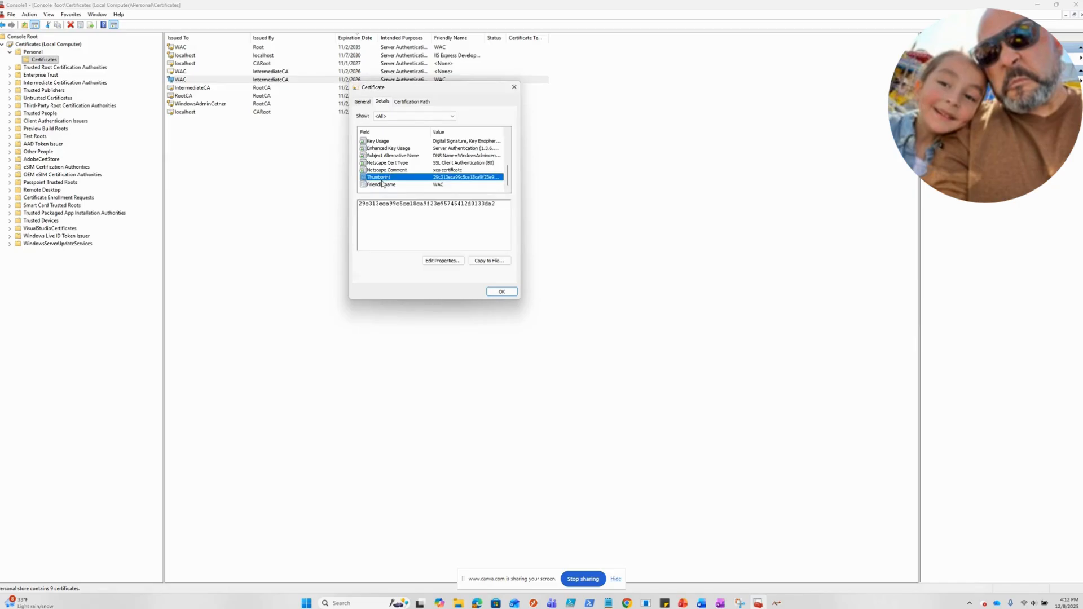
click(391, 202)
double_click(391, 207)
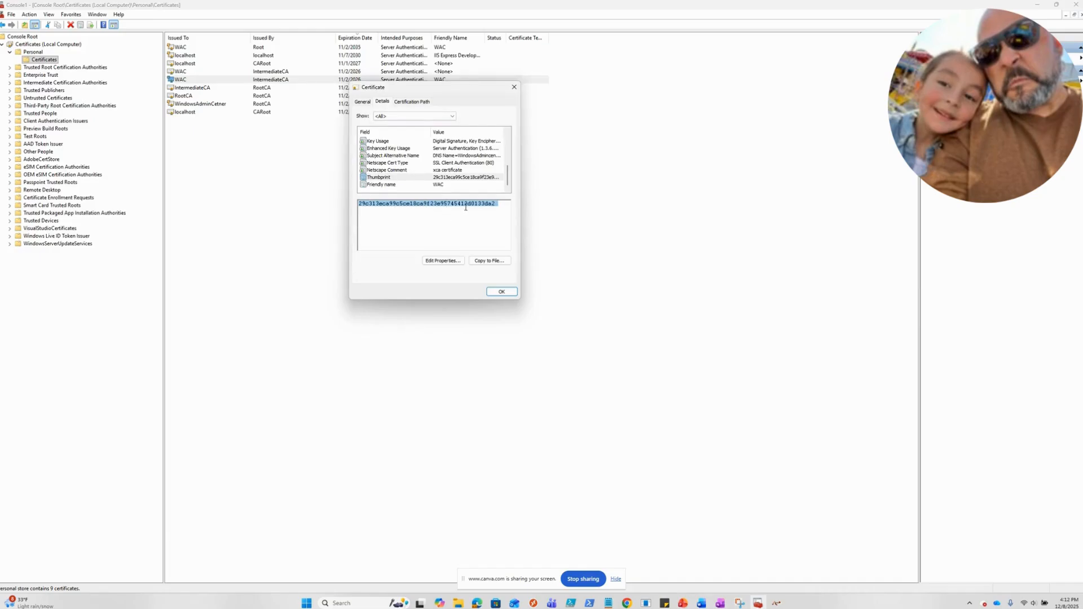
click(362, 103)
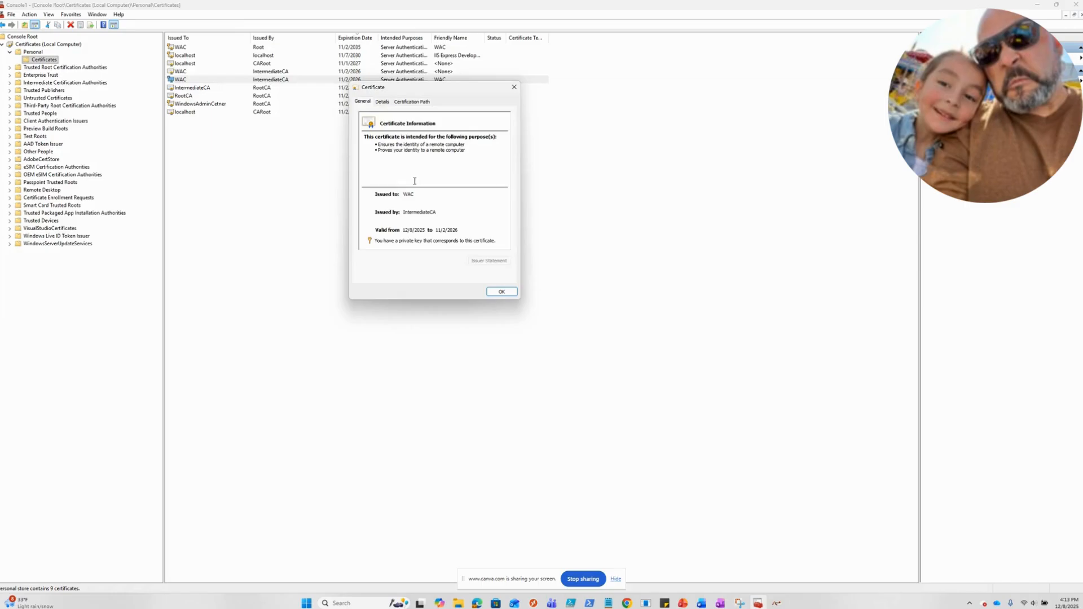
click(409, 102)
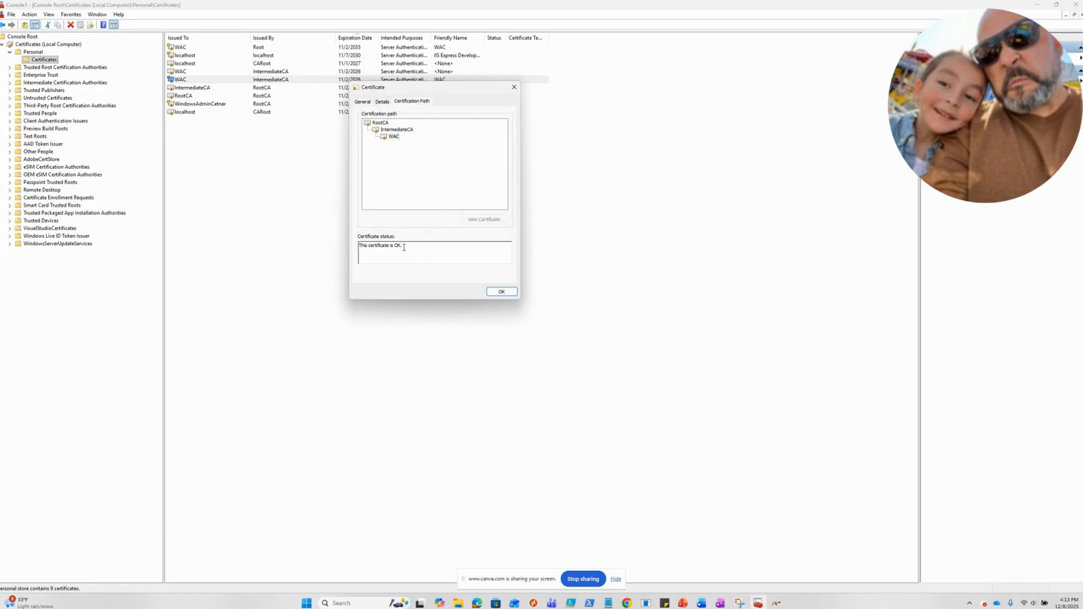
- Close the certificate dialog and collapse the Personal store node
click(501, 292)
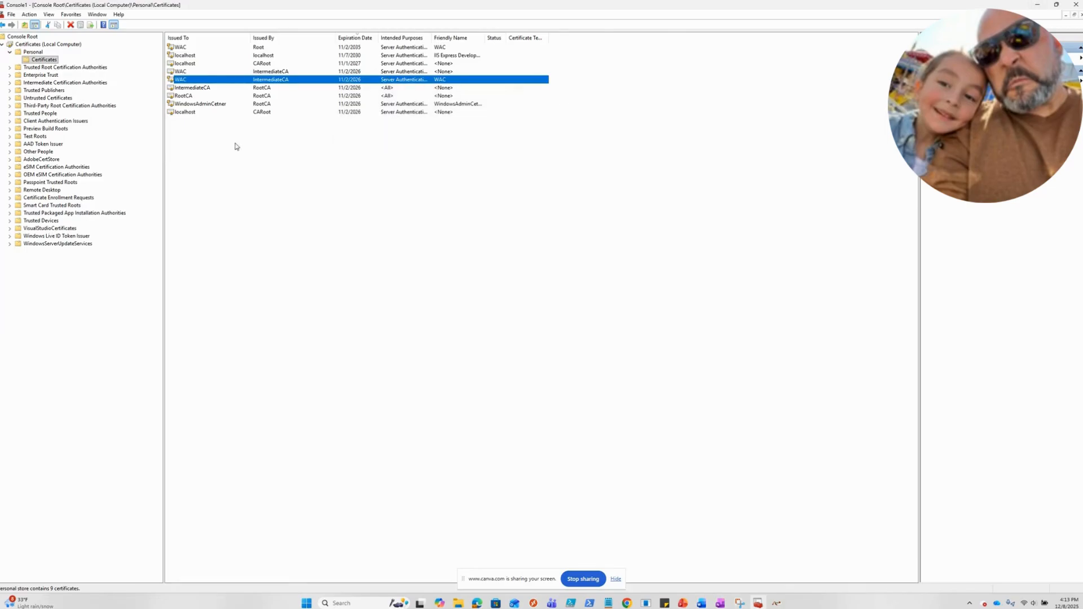
right_click(460, 184)
click(447, 204)
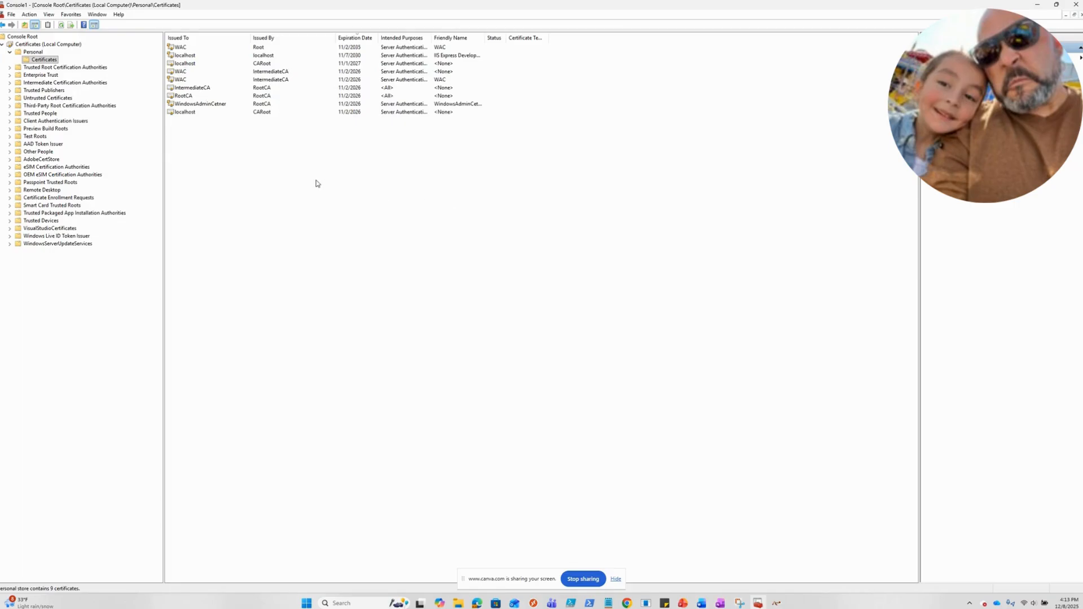
click(10, 52)
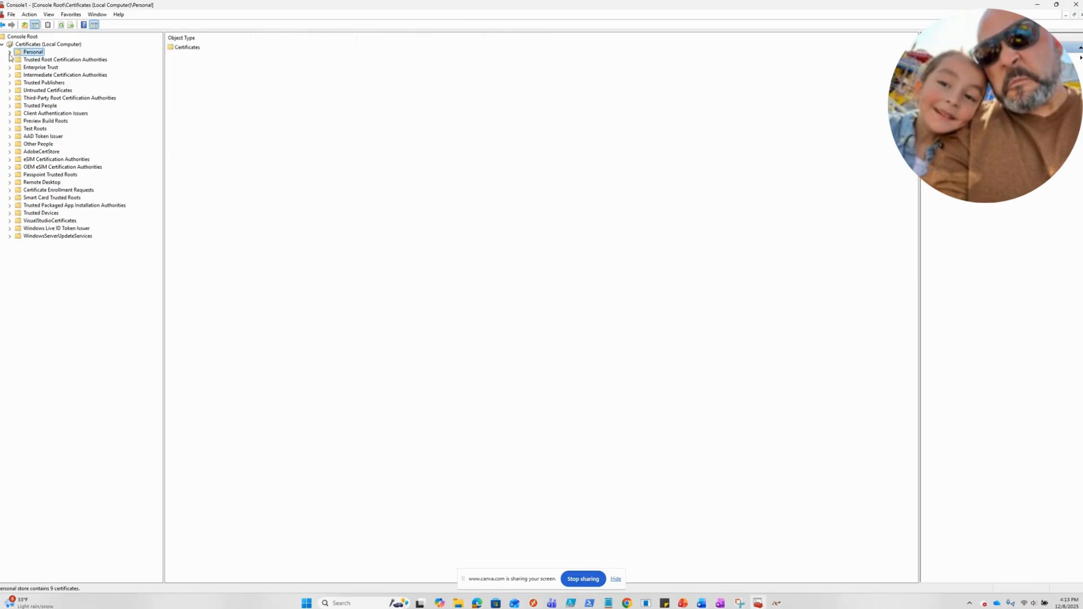